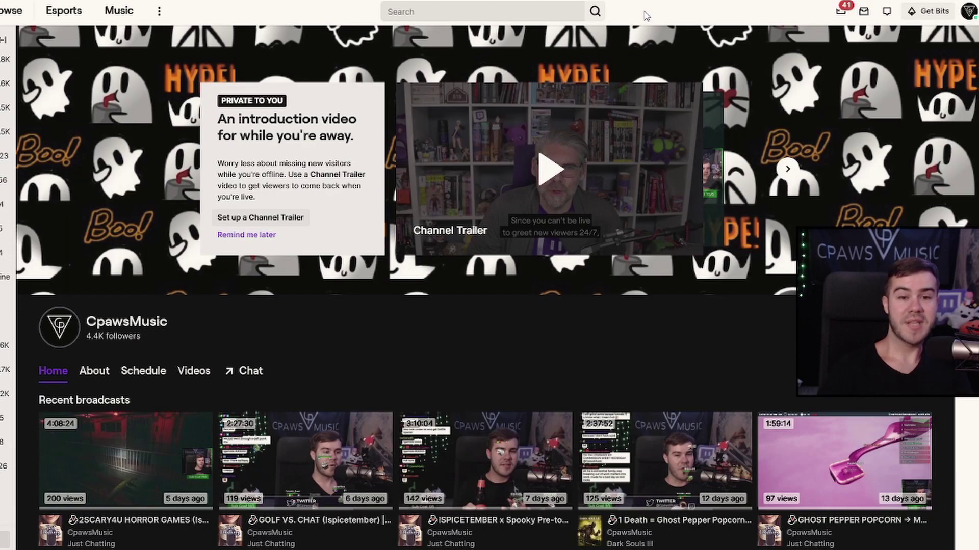
Go to Video Producer's Clips and list the clips made from your own channel
left_click(969, 11)
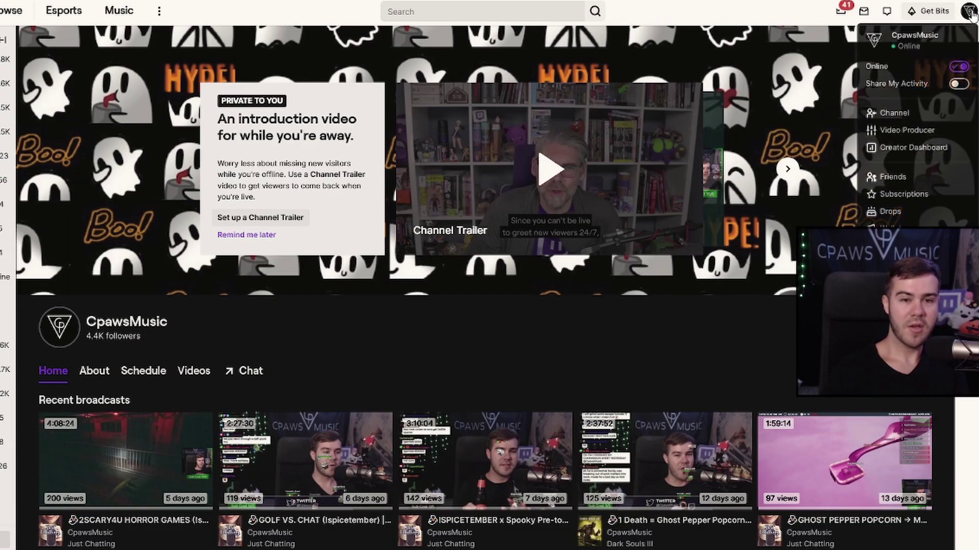
left_click(910, 133)
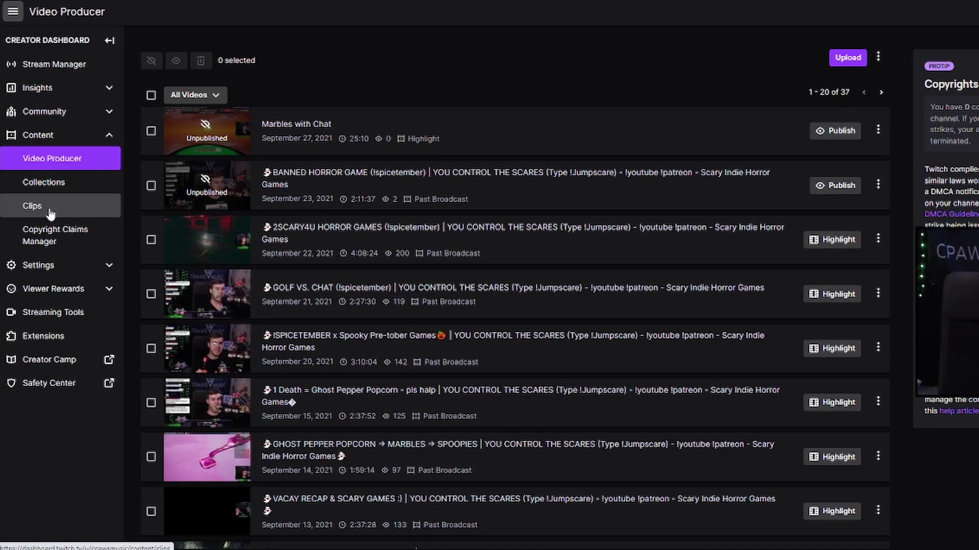
left_click(50, 209)
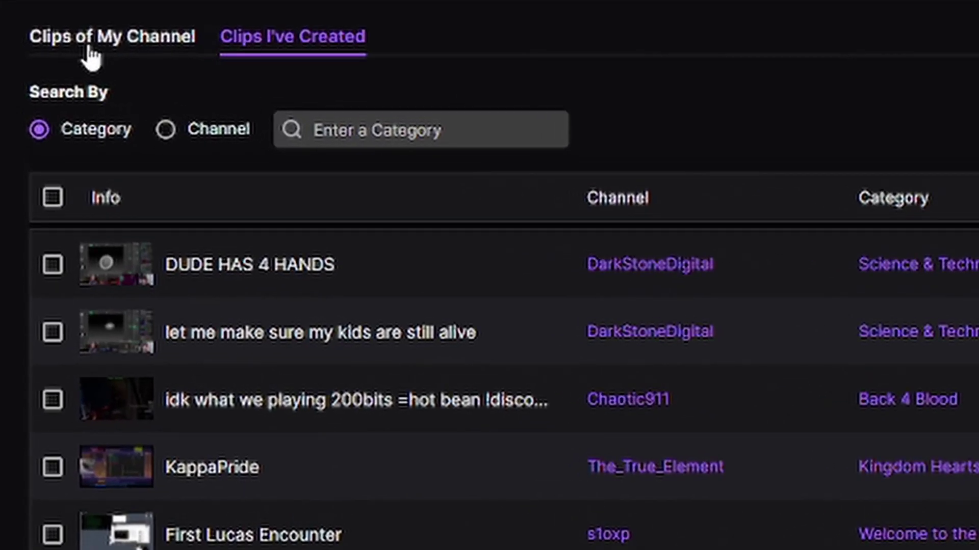
left_click(91, 57)
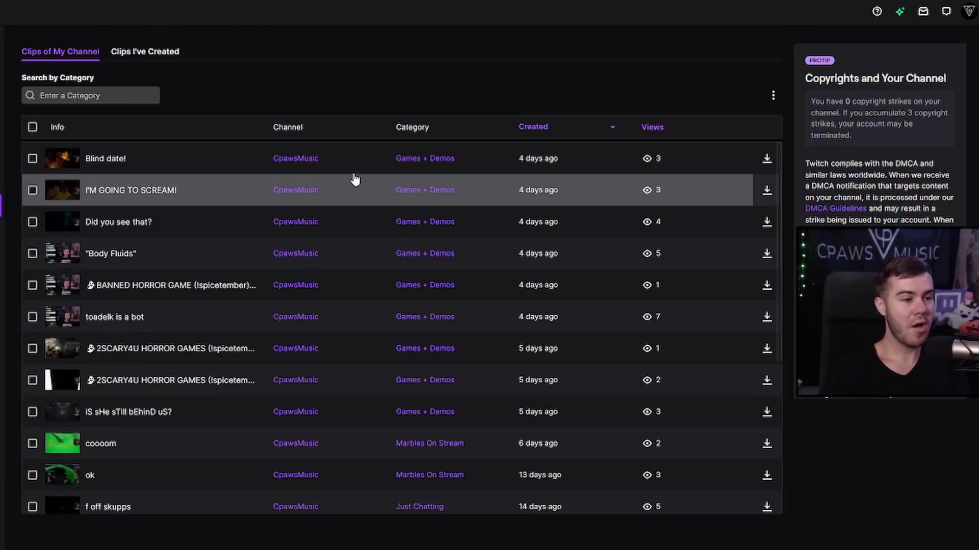
Expand the TRY jumping? clip, open its Share options and bring up the clip link's copy menu
scroll(357, 183, "down", 8)
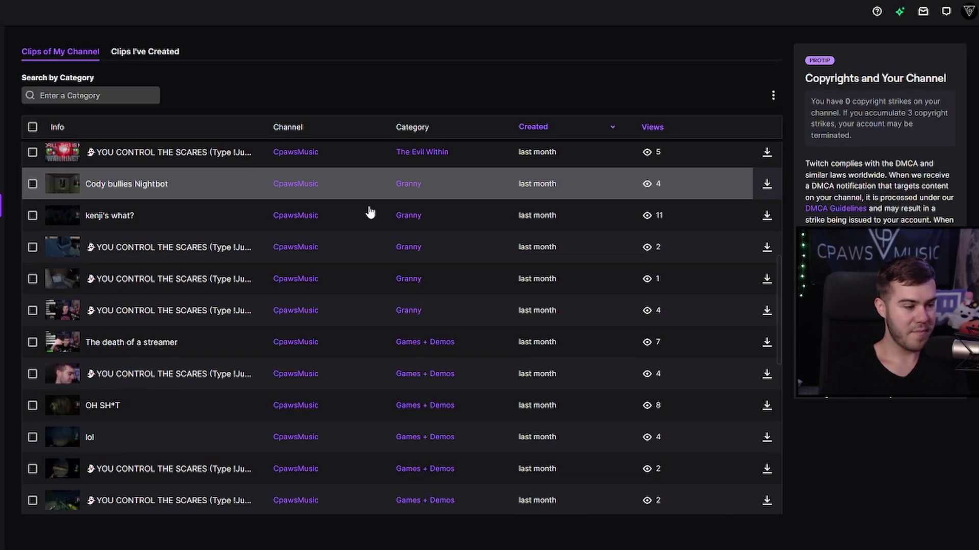
scroll(370, 211, "down", 10)
left_click(530, 225)
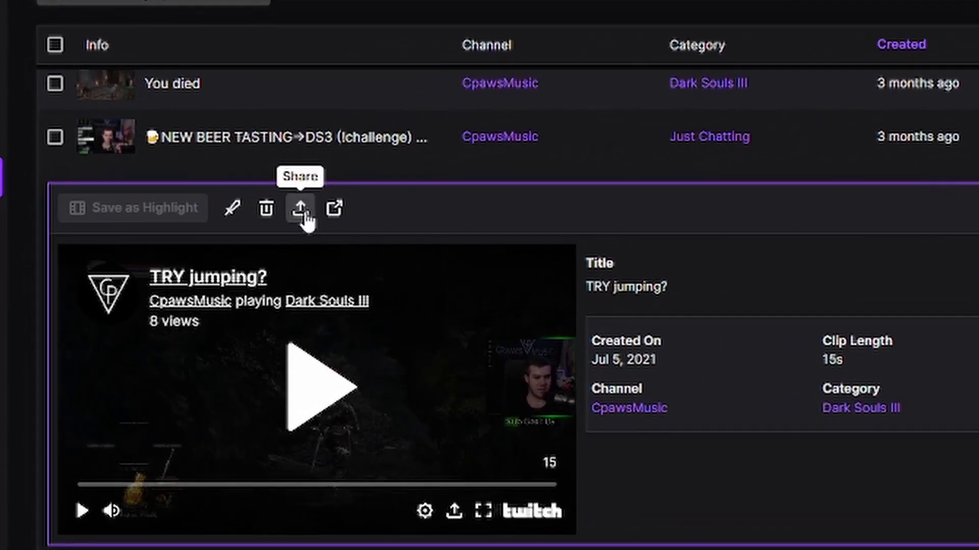
left_click(301, 209)
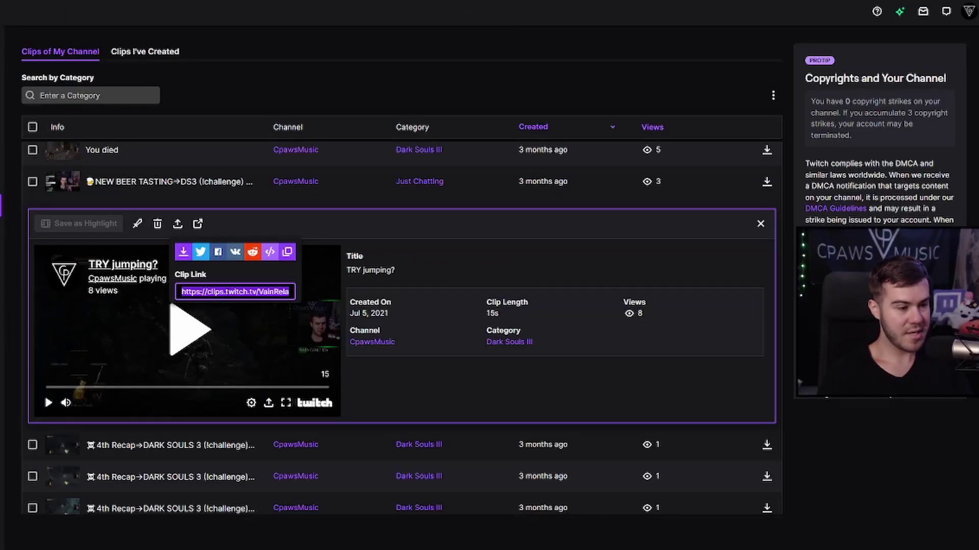
right_click(225, 289)
Copy the TRY jumping? link, paste it into StreamLadder's clip url field, fetch it and play the preview
left_click(260, 303)
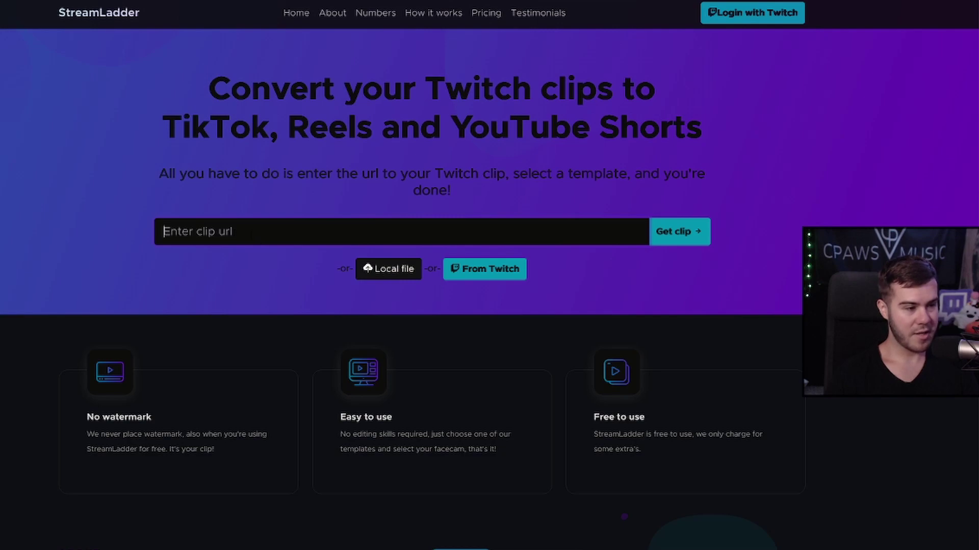
right_click(250, 236)
left_click(278, 323)
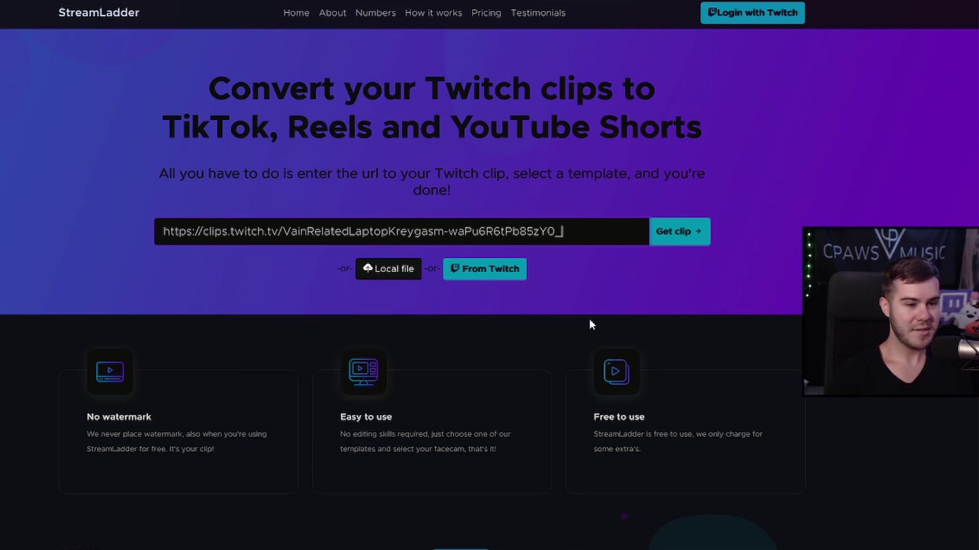
left_click(688, 243)
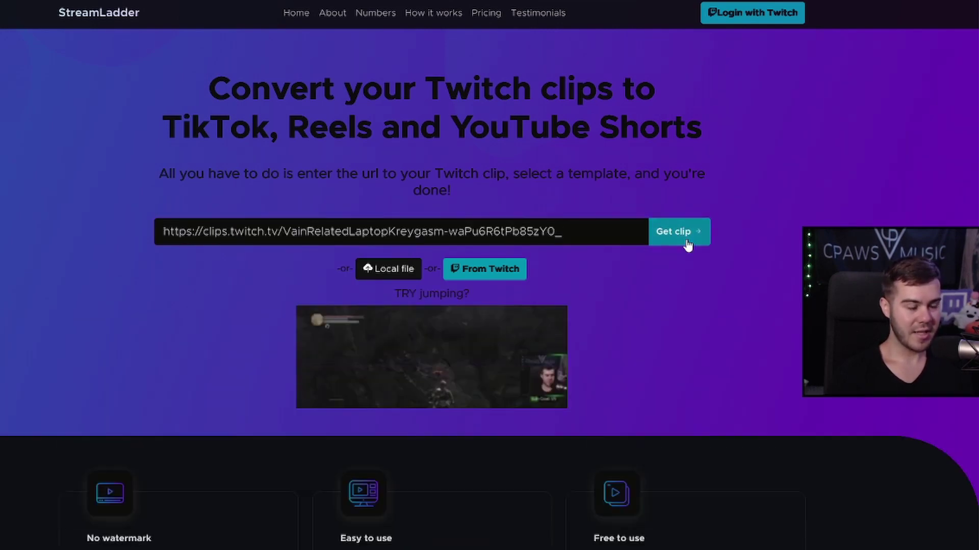
scroll(639, 294, "down", 2)
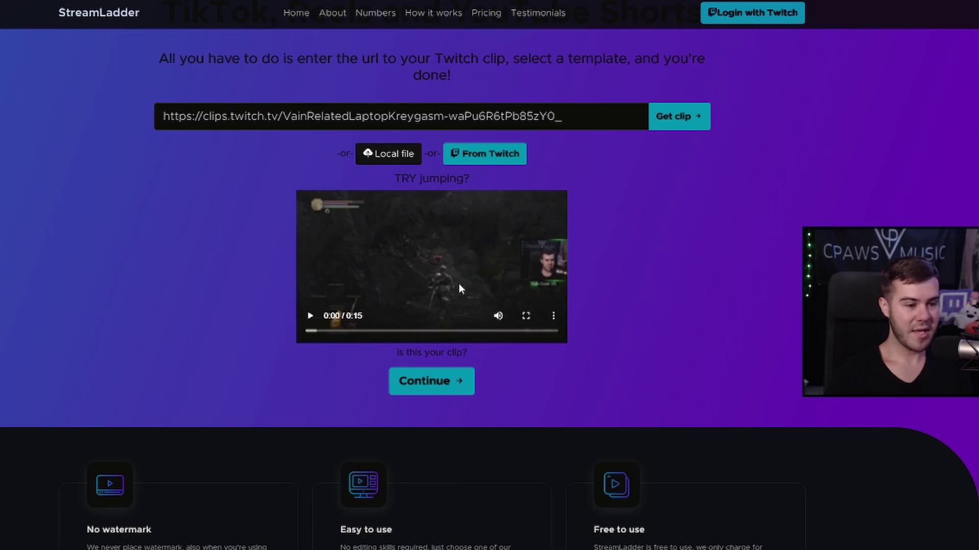
left_click(310, 316)
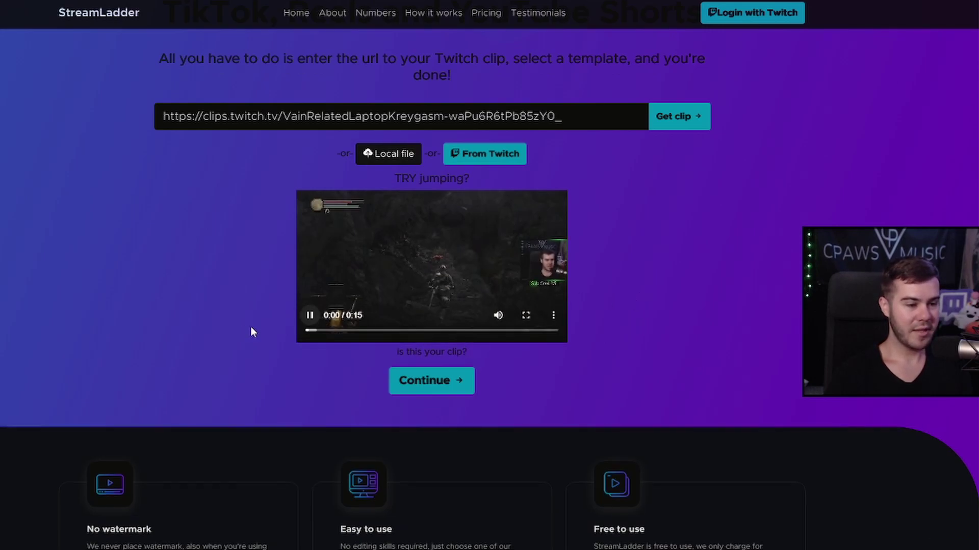
Watch the clip preview full screen, then pick the Split template from the template list
left_click(525, 317)
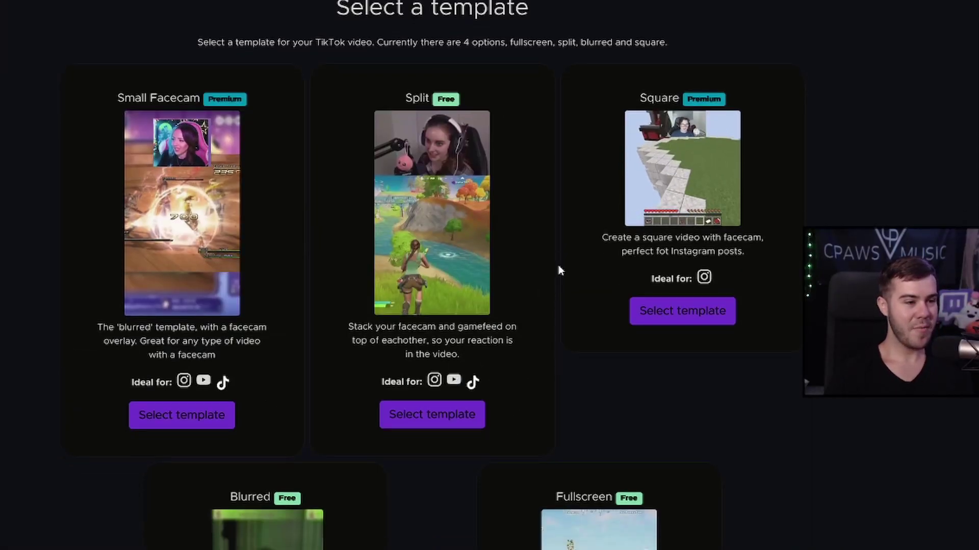
scroll(559, 267, "down", 3)
scroll(567, 273, "up", 3)
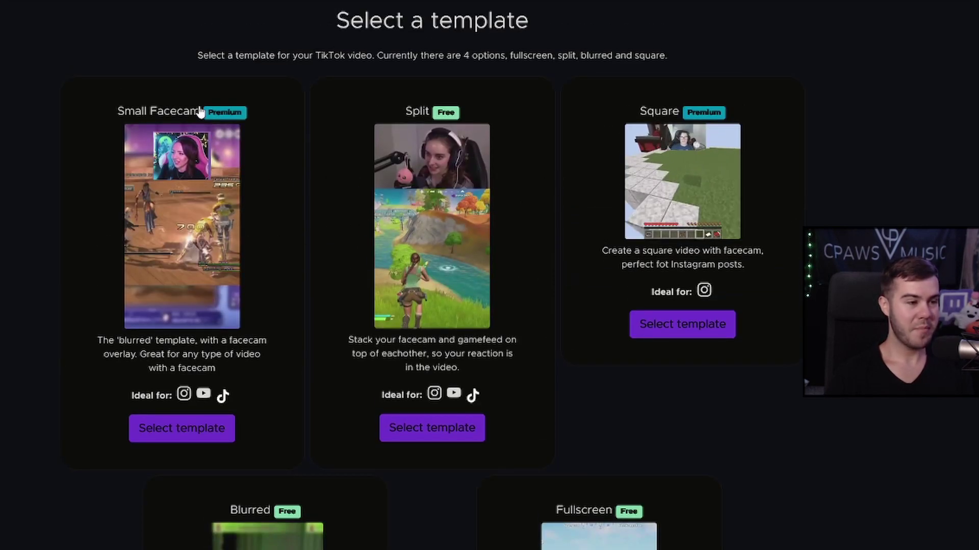
scroll(566, 220, "down", 1)
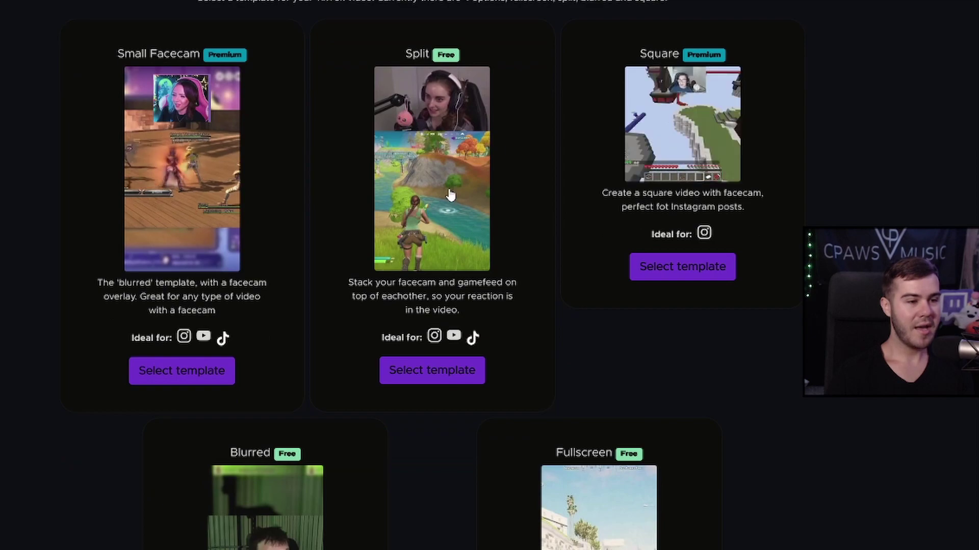
scroll(529, 207, "down", 5)
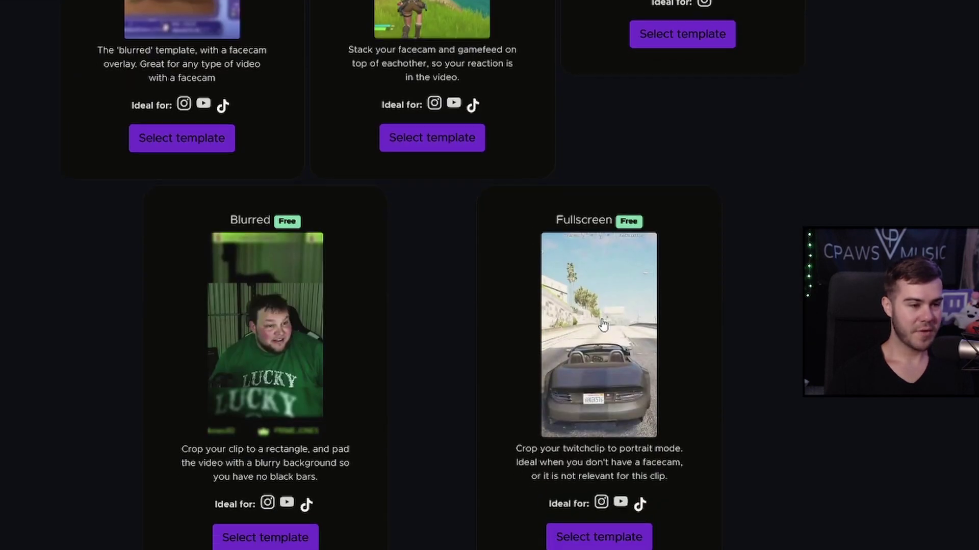
scroll(427, 317, "up", 6)
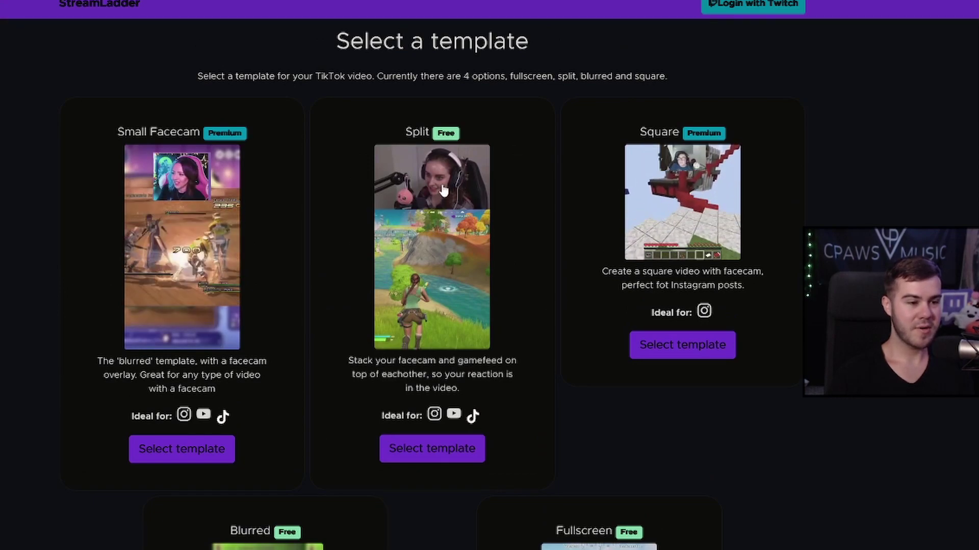
scroll(444, 398, "down", 1)
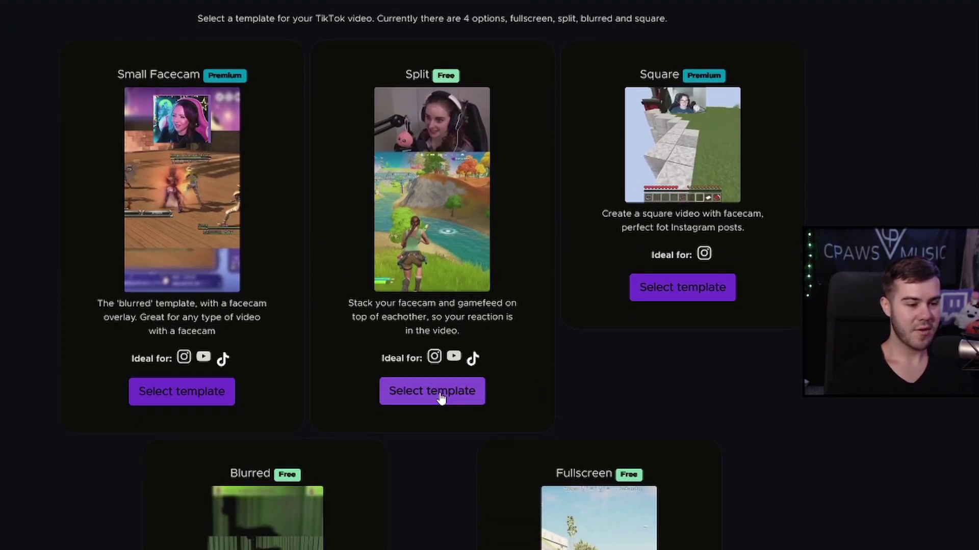
left_click(439, 394)
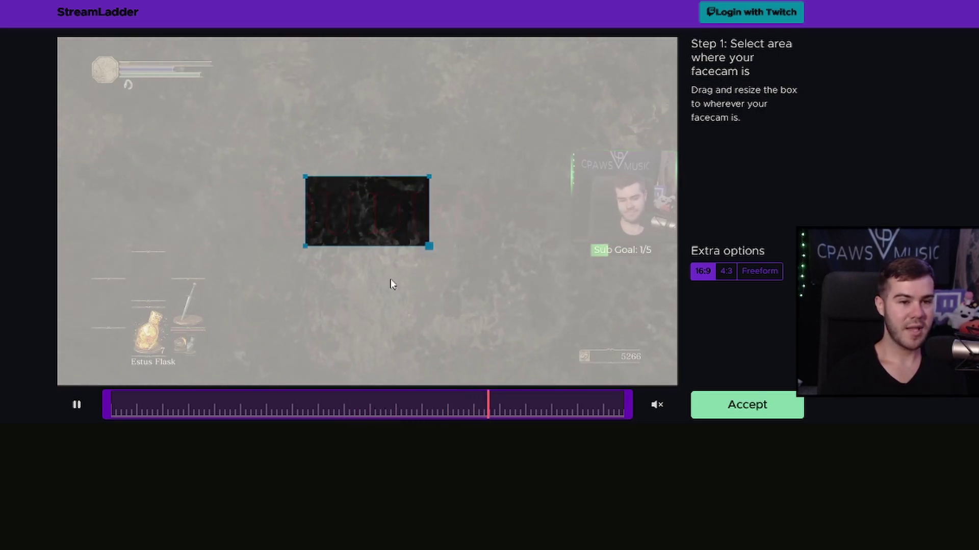
Fit a 4:3 facecam box over the webcam, trim the clip's end slightly earlier, and accept
left_click(726, 272)
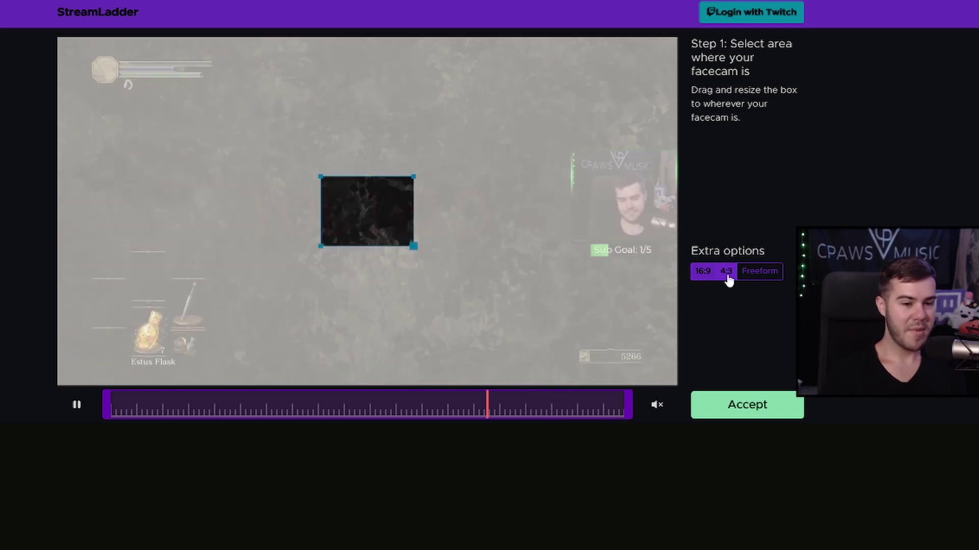
left_click_drag(370, 219, 625, 207)
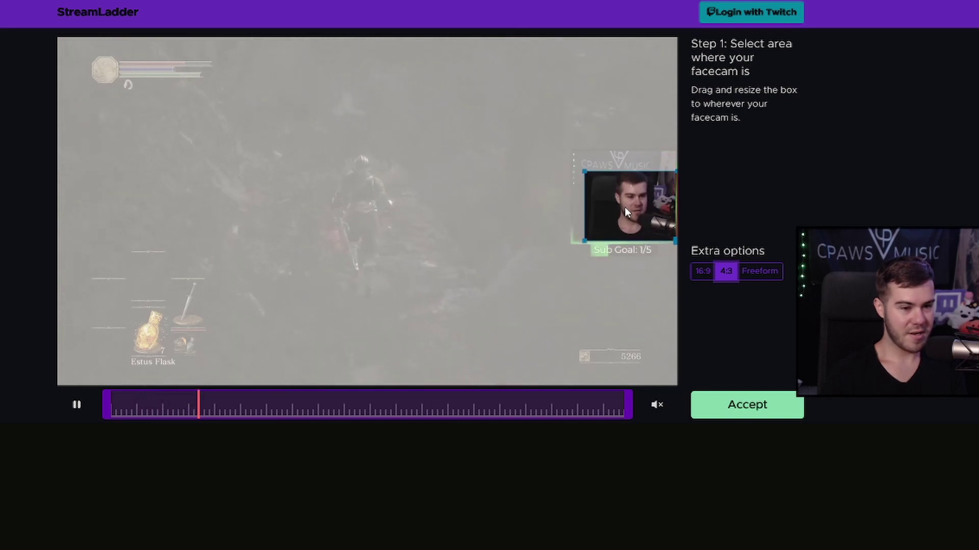
left_click_drag(628, 405, 543, 412)
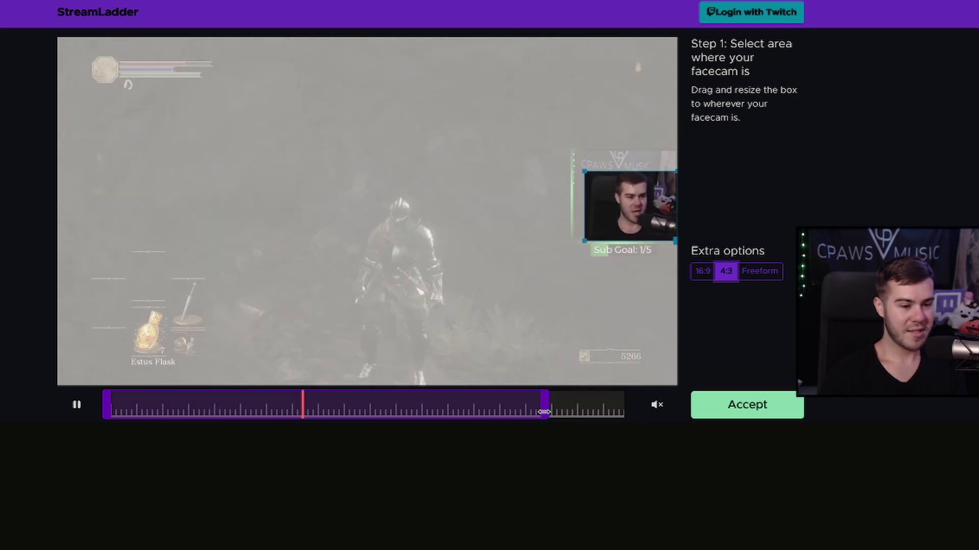
left_click(495, 413)
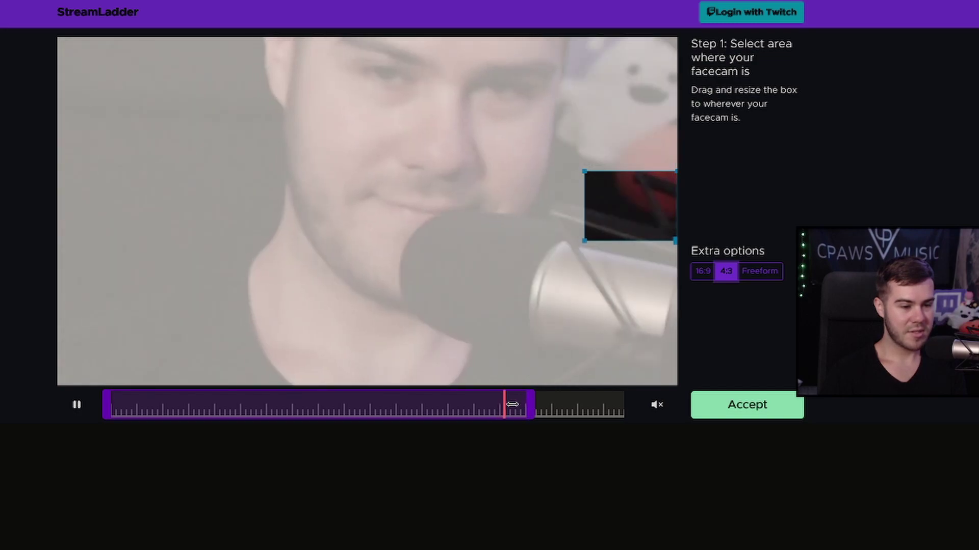
left_click_drag(512, 404, 502, 405)
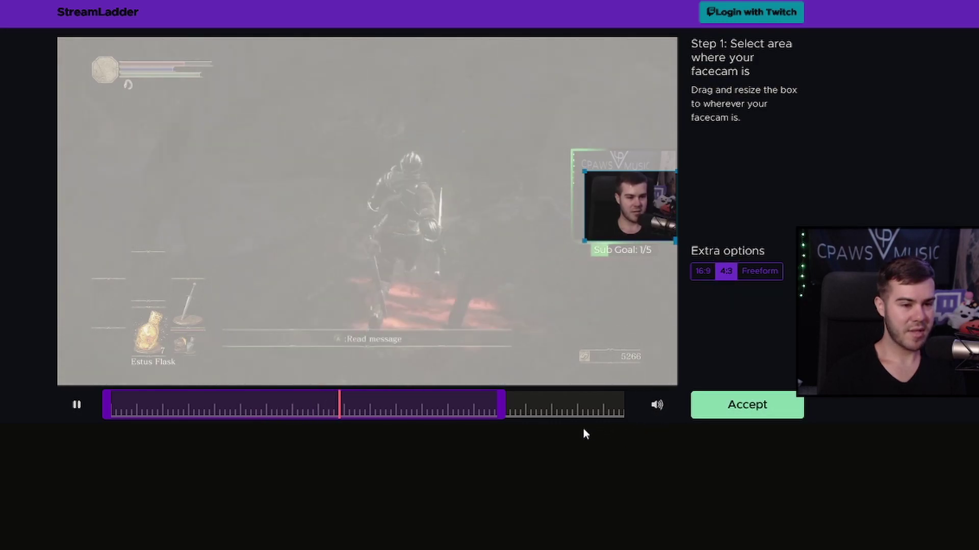
left_click(757, 414)
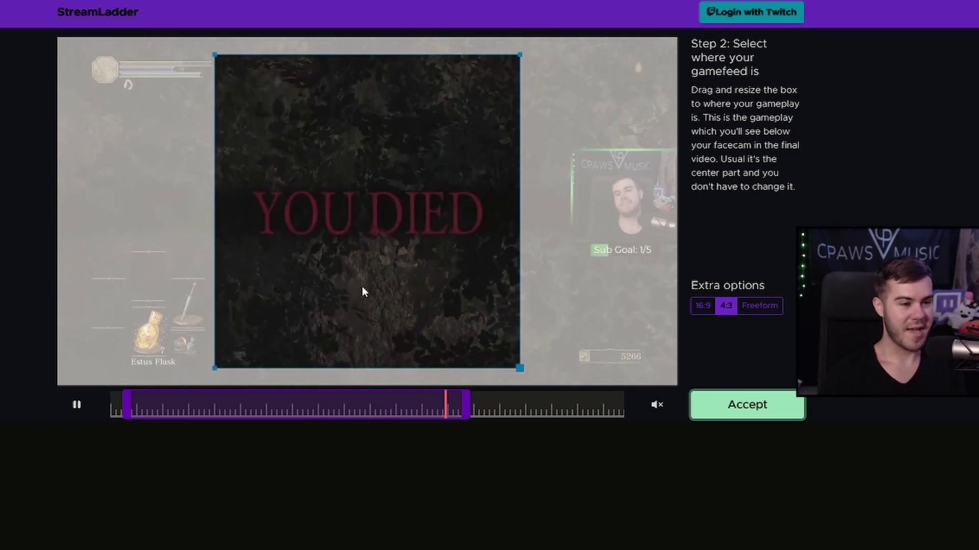
Accept the gameplay area and move the facecam to the bottom, below the gameplay
left_click(762, 410)
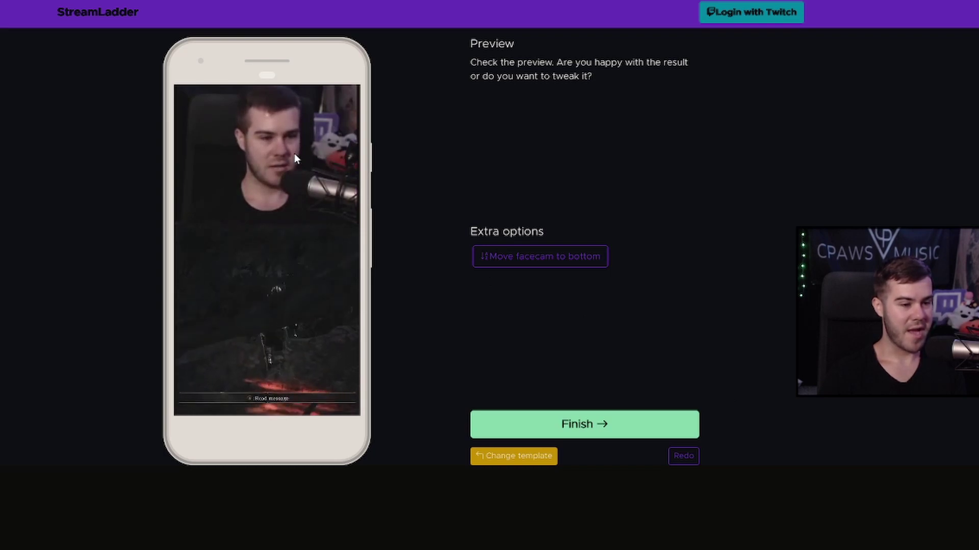
left_click(551, 269)
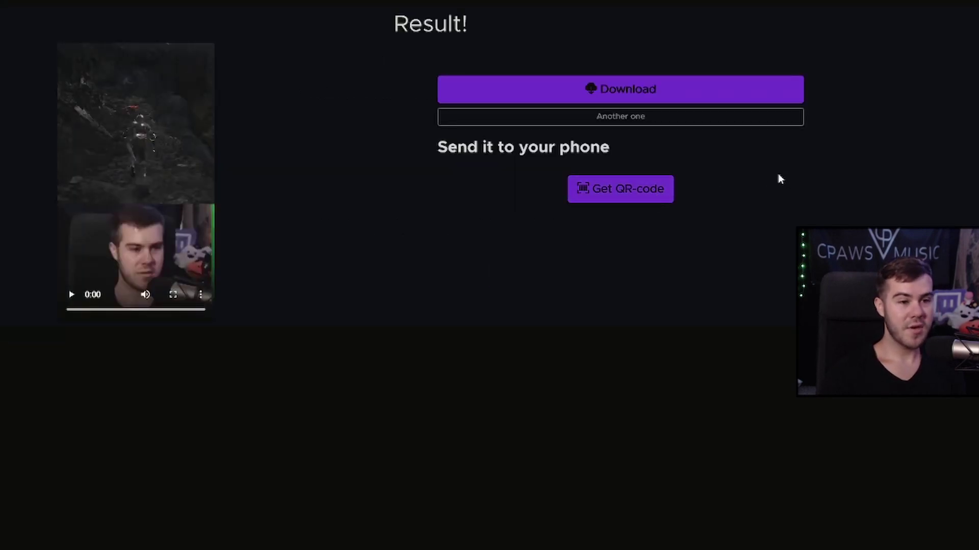
Download the finished vertical clip as an MP4 from StreamLadder's Result page
left_click(644, 91)
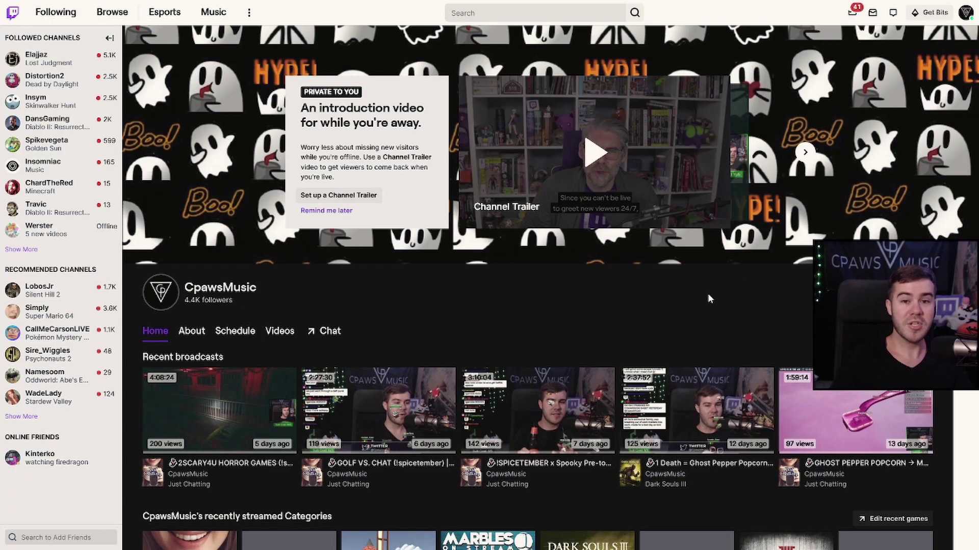
Open Video Producer from the account menu to see the channel's 36 videos
left_click(966, 13)
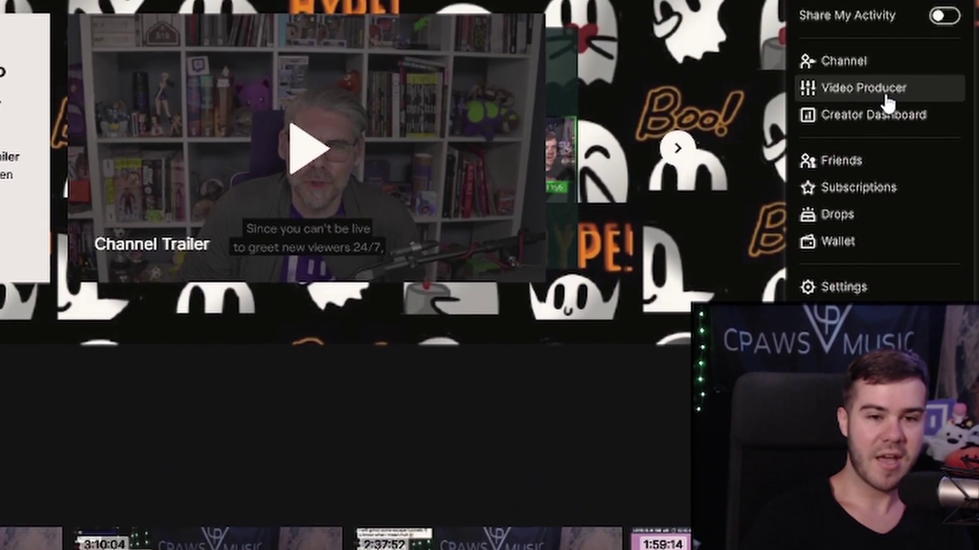
left_click(884, 92)
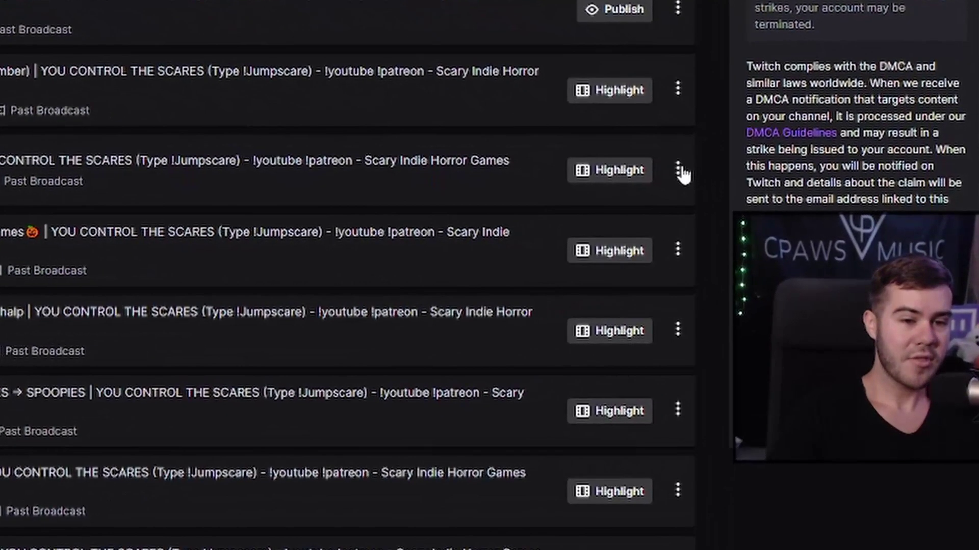
Open the GOLF VS. CHAT broadcast's options and start a highlight from it
left_click(680, 172)
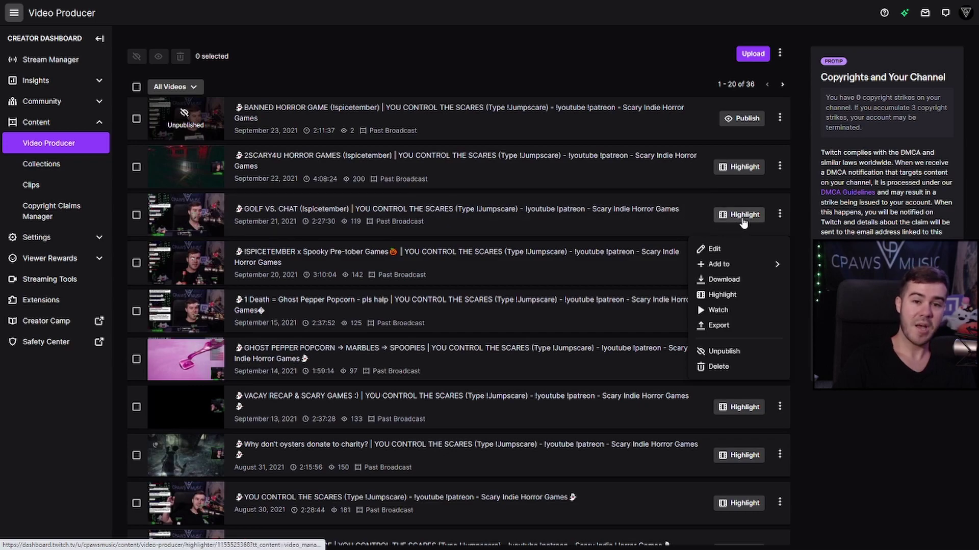
left_click(742, 218)
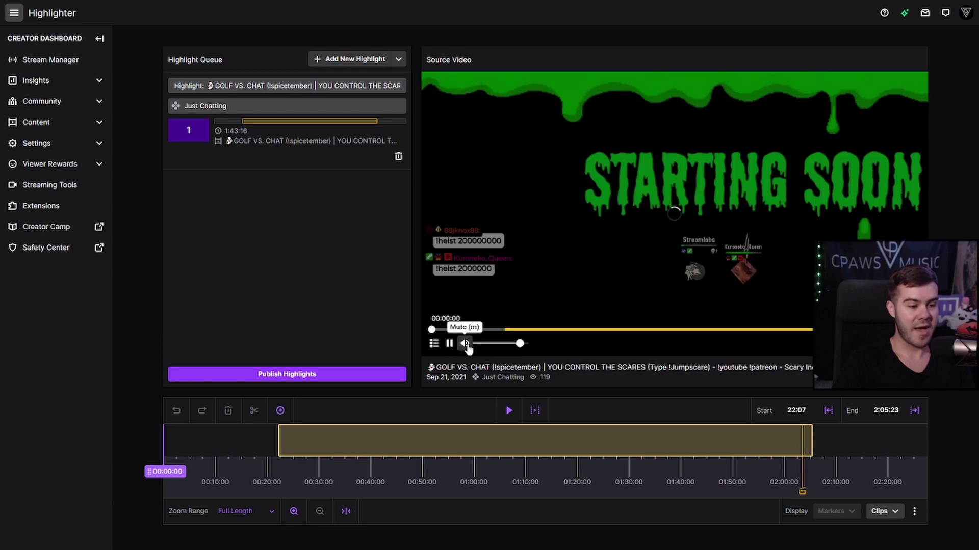
Scrub the source to the marbles section and trim the highlight to 2:01:10–2:26:20
left_click(792, 329)
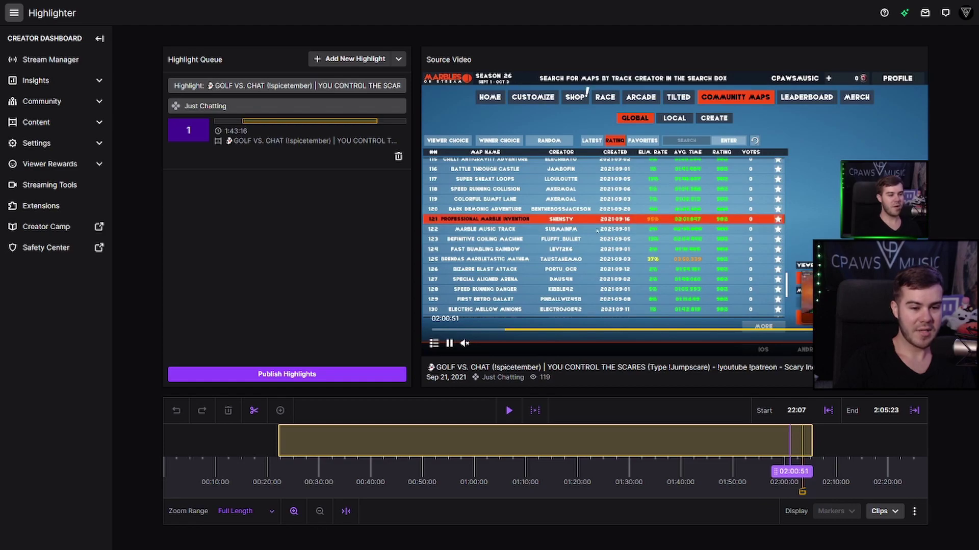
left_click(801, 329)
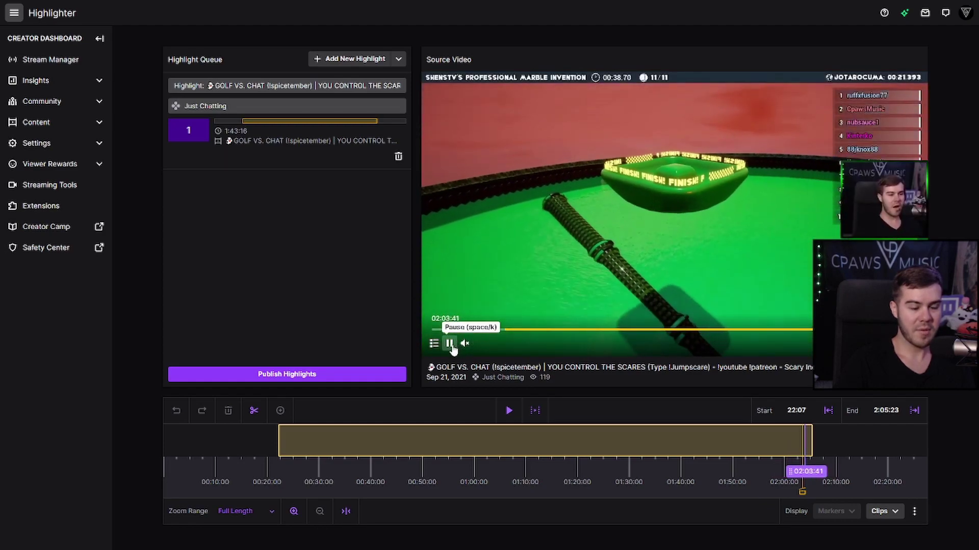
left_click(449, 343)
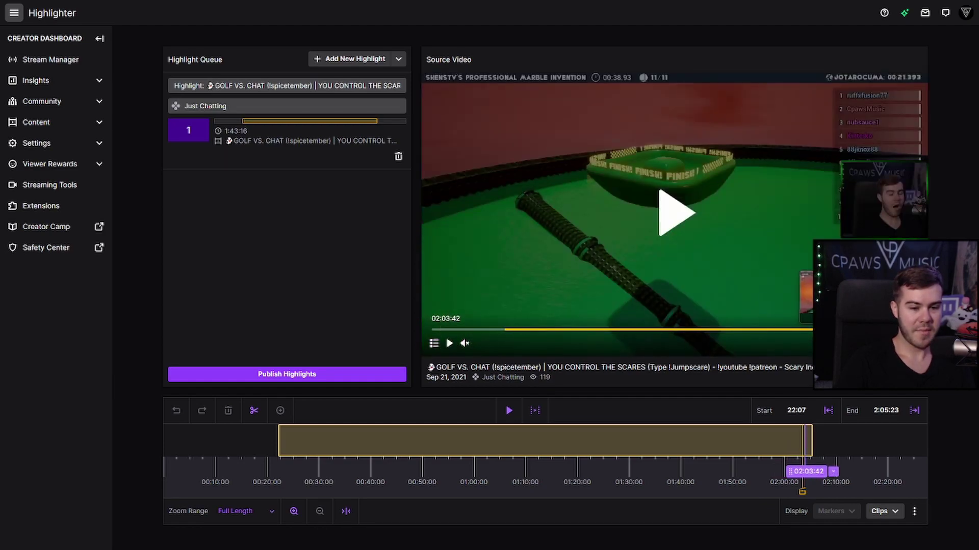
left_click(449, 343)
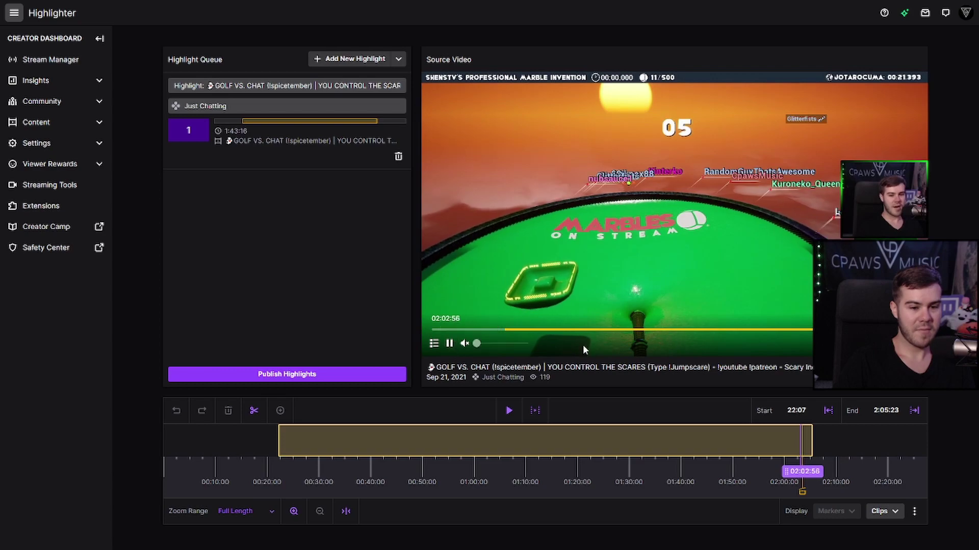
left_click(449, 343)
left_click_drag(278, 441, 921, 447)
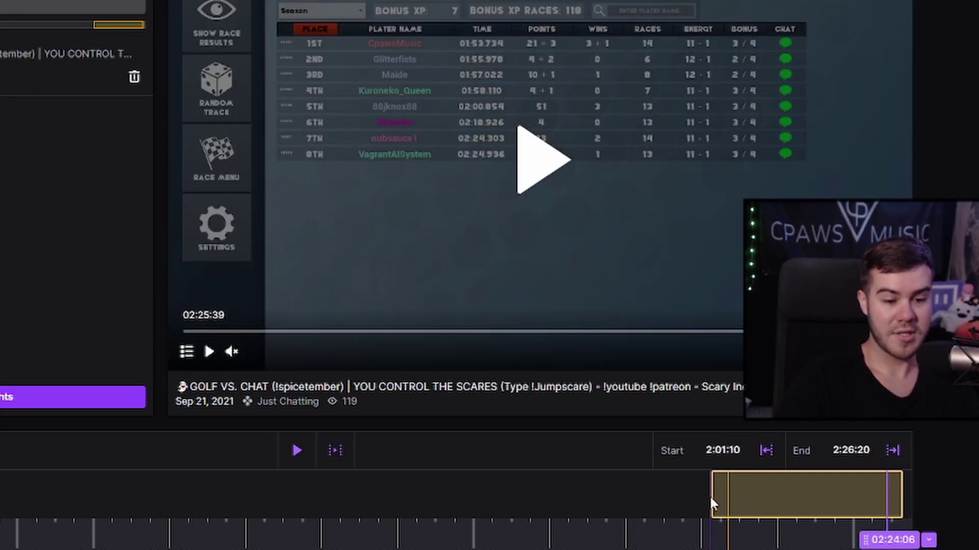
left_click(712, 504)
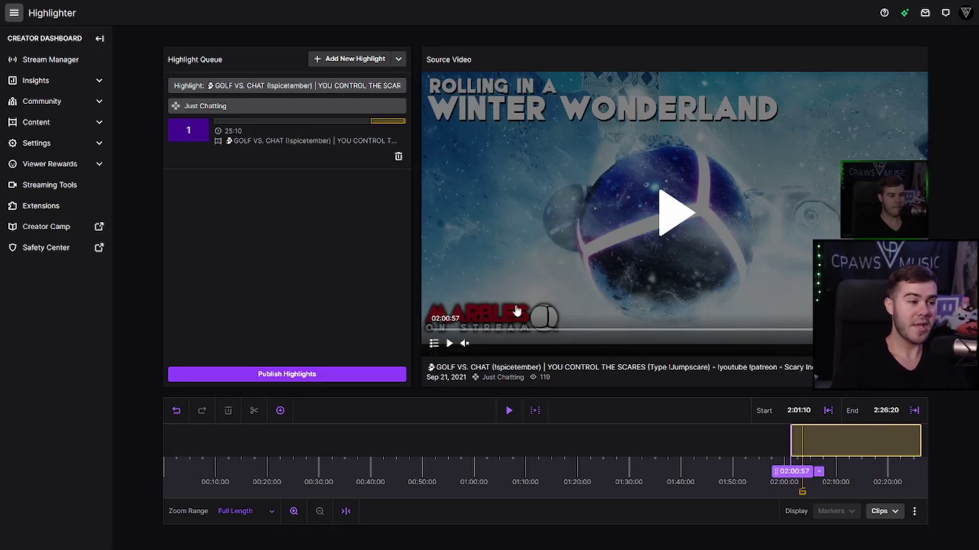
Rename the highlight to 'Marbles with Chat' and choose Marbles On Stream as its category
left_click(287, 85)
type("Ma")
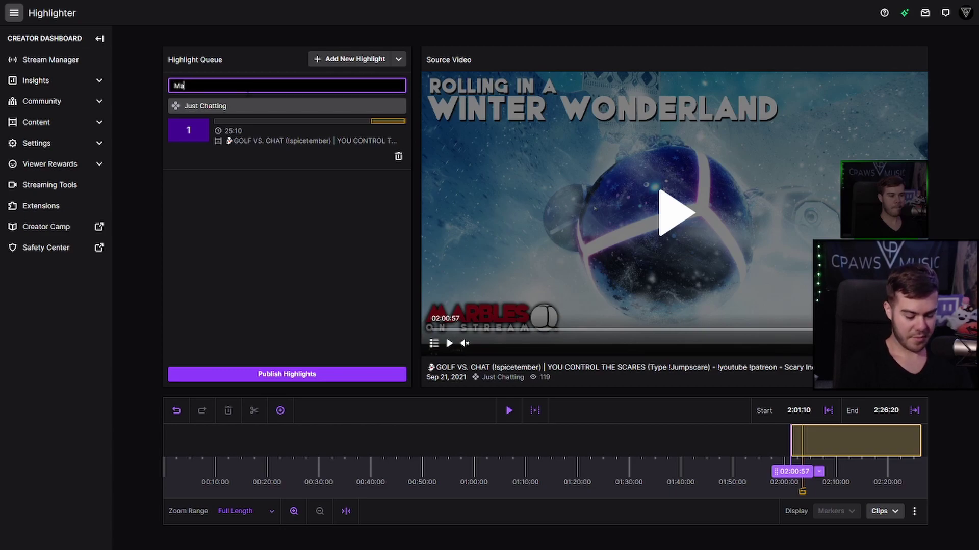
type("rbles with Chat")
key("Tab")
type("Marbles")
left_click(225, 129)
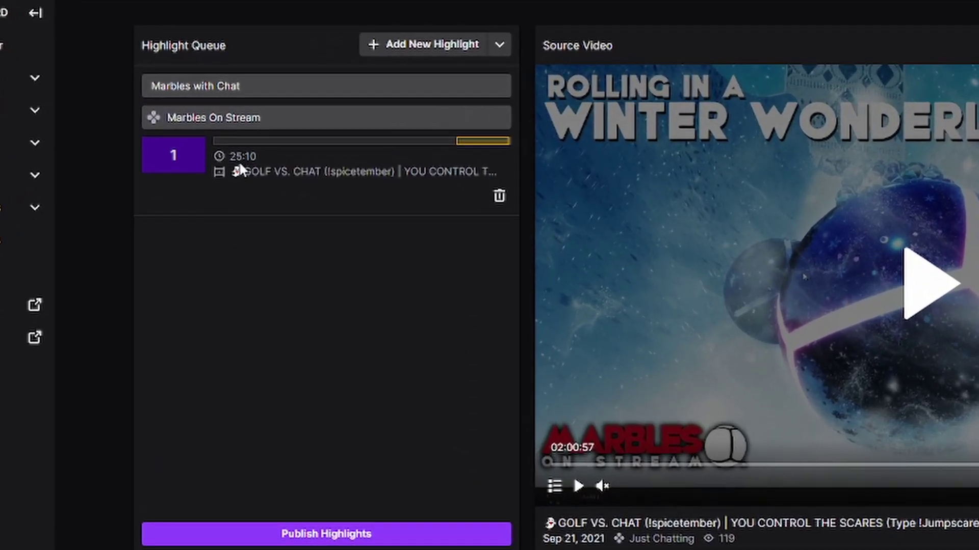
left_click_drag(225, 131, 234, 131)
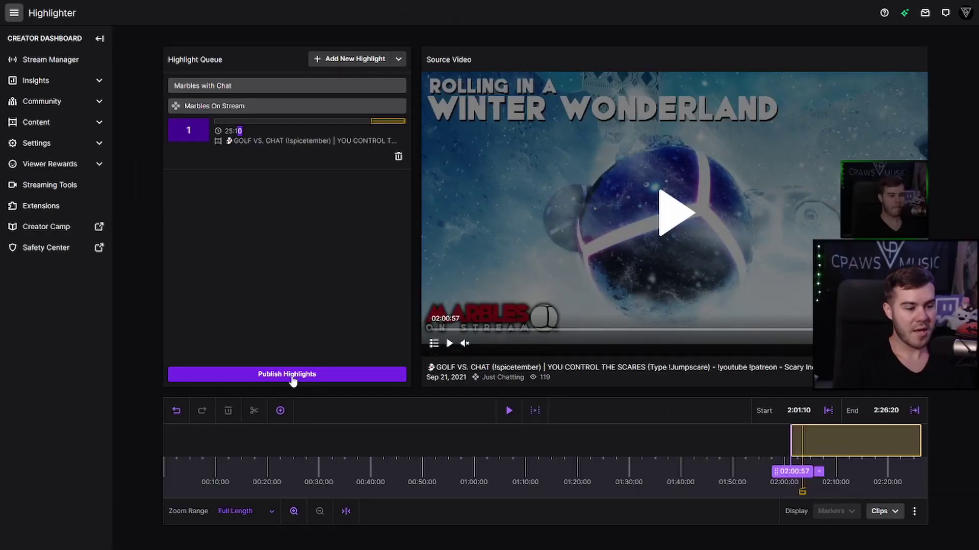
Publish 'Marbles with Chat' as a highlight with Everyone permissions and save its details
left_click(288, 374)
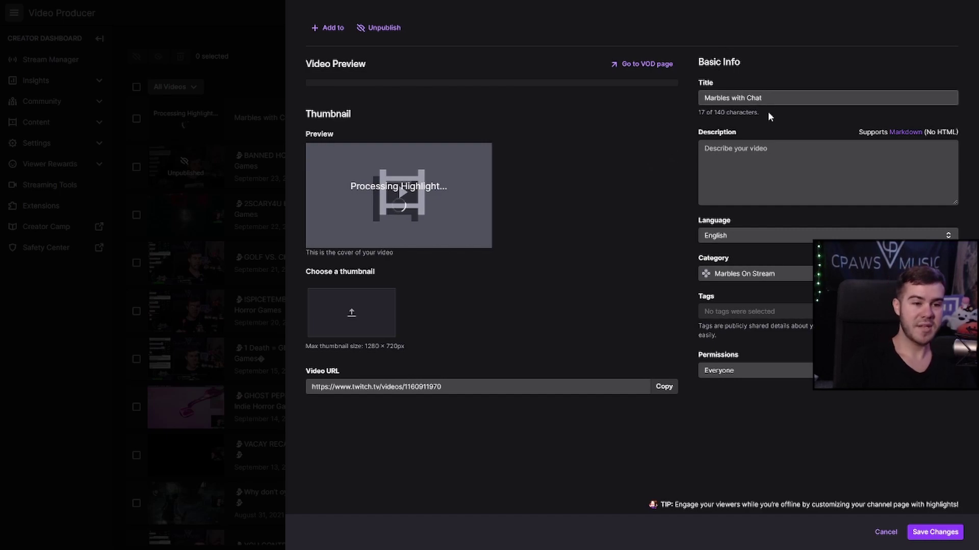
left_click(768, 373)
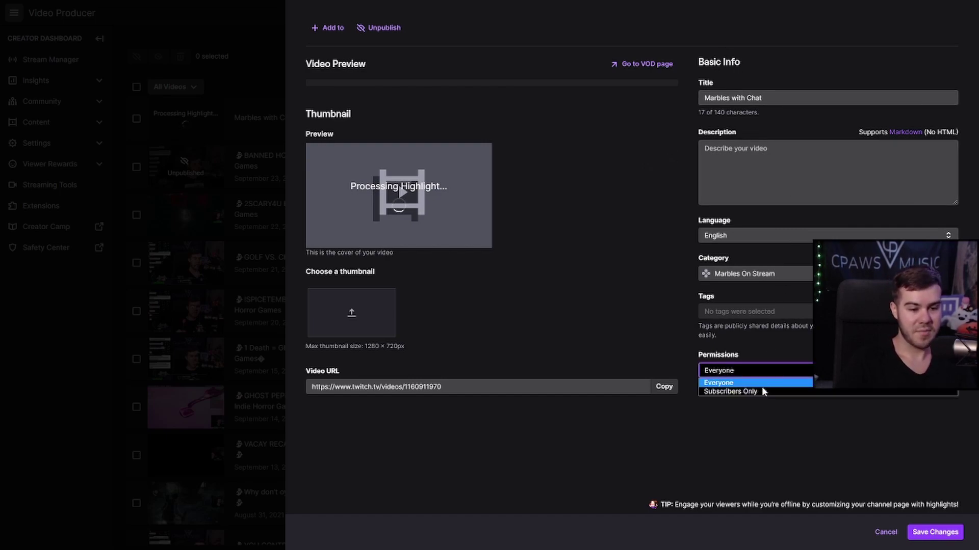
left_click(760, 382)
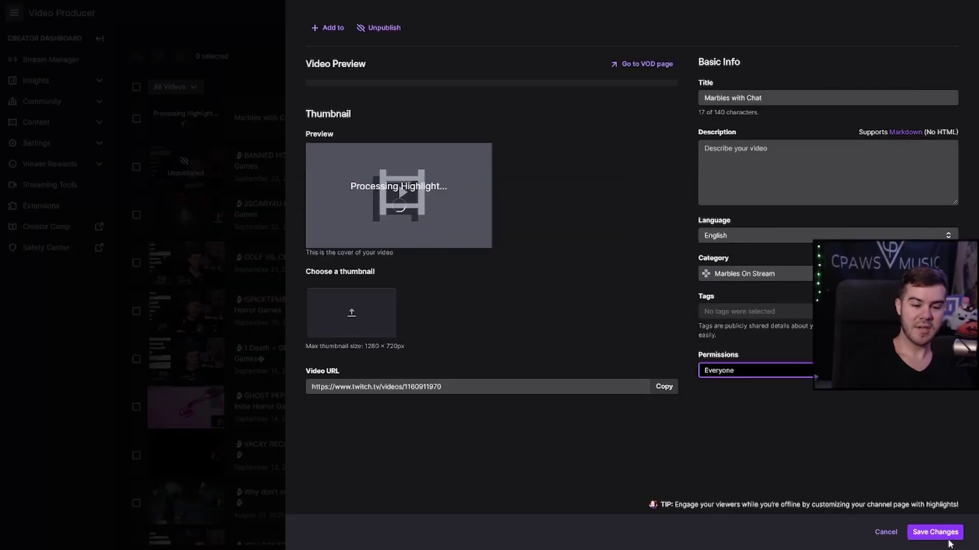
left_click(941, 532)
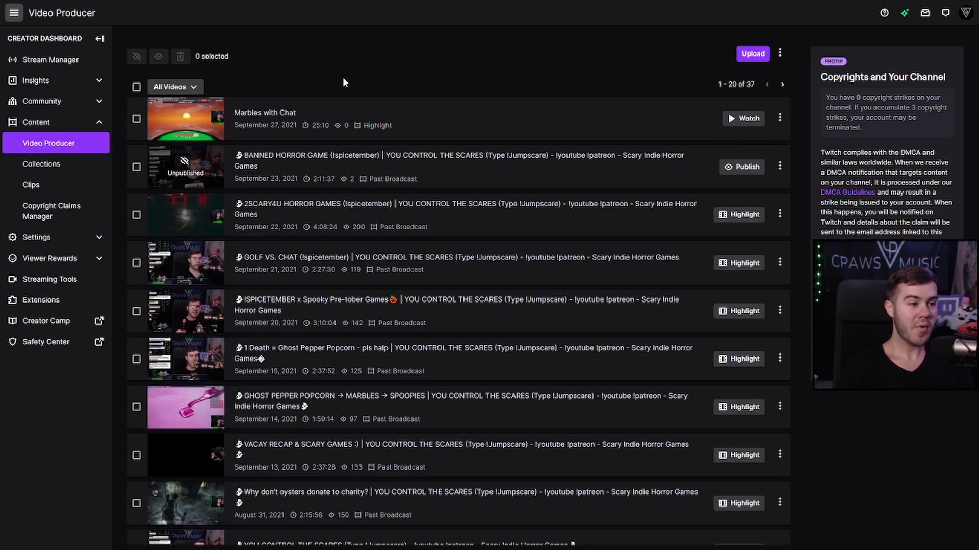
left_click(780, 119)
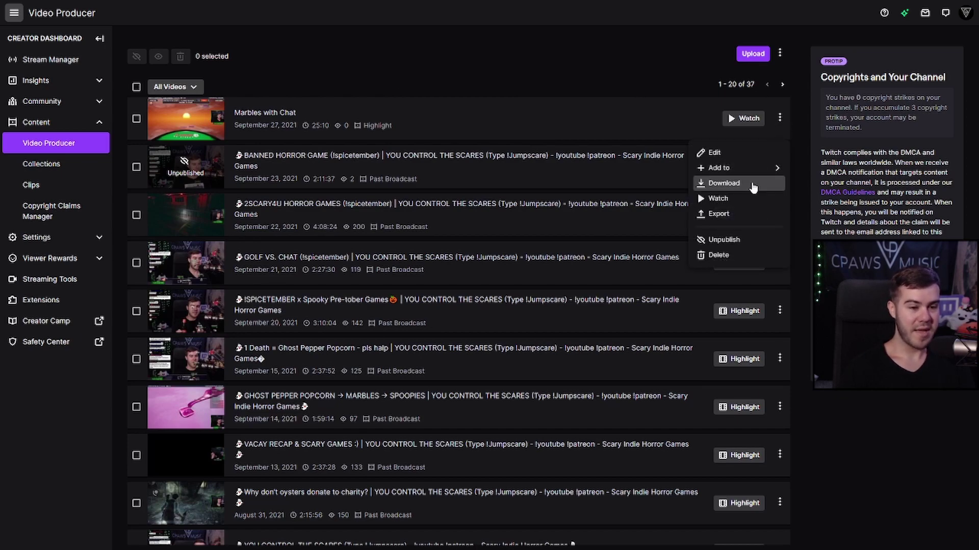
left_click(724, 184)
left_click(426, 122)
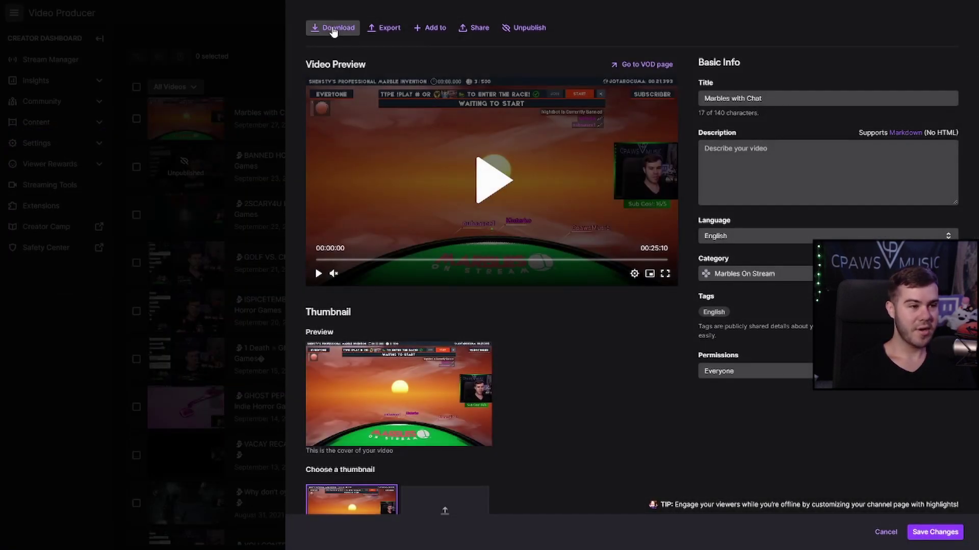
left_click(391, 30)
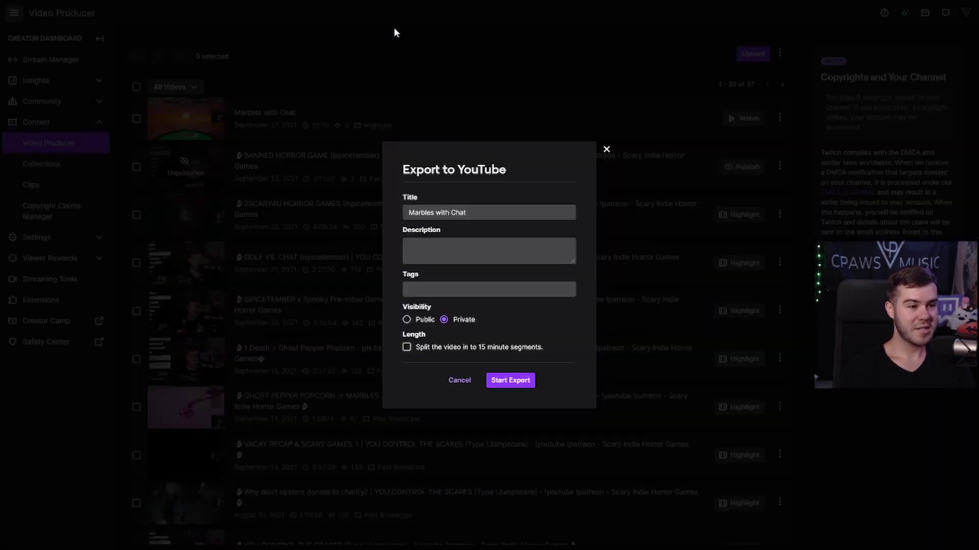
left_click(459, 381)
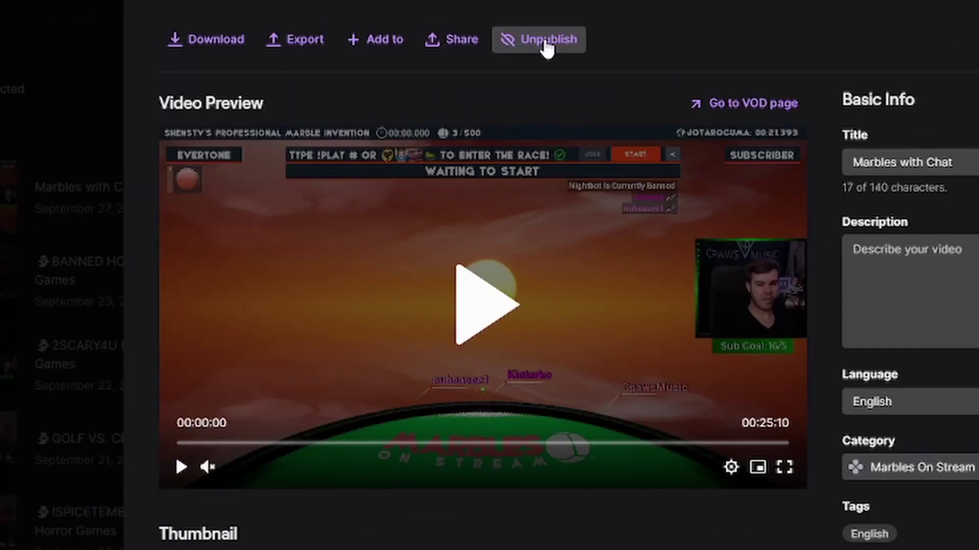
Close the 'Marbles with Chat' details editor to return to the 37-video list
left_click(527, 30)
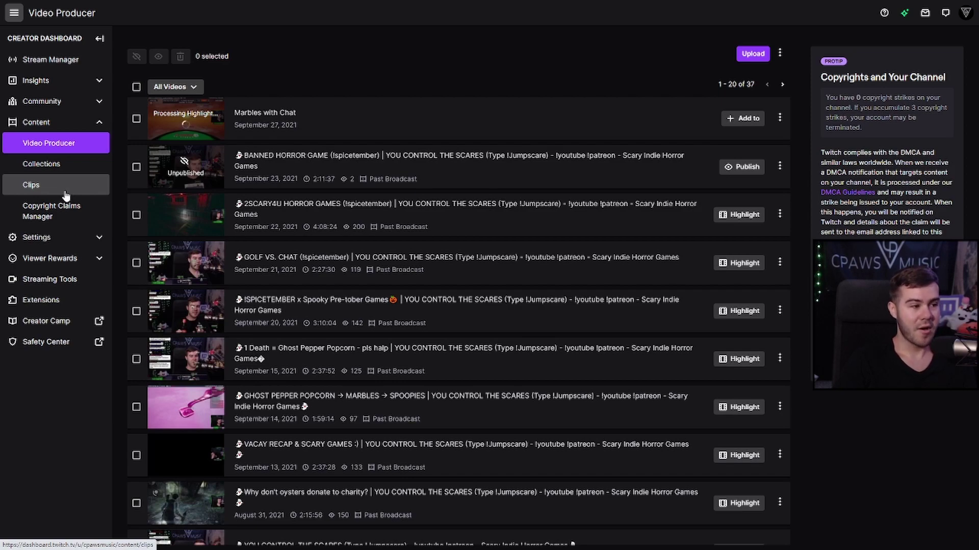
left_click(53, 63)
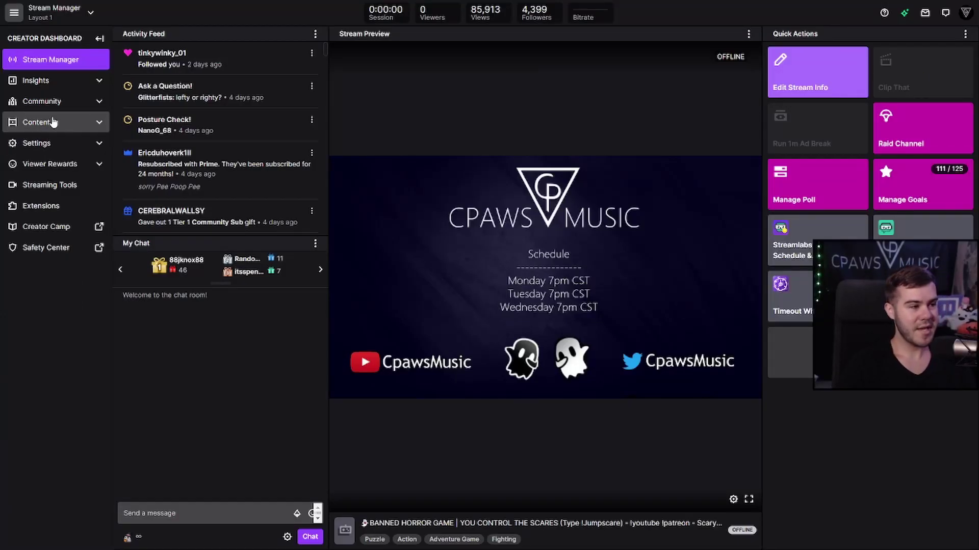
left_click(57, 124)
left_click(57, 153)
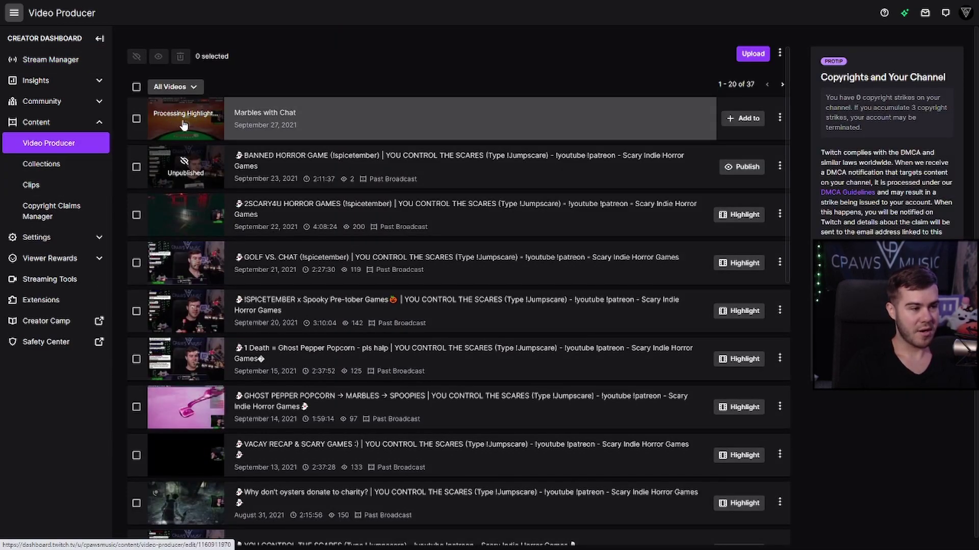
Go to Content > Clips, choose Clips of My Channel, and browse the listed clips
left_click(66, 184)
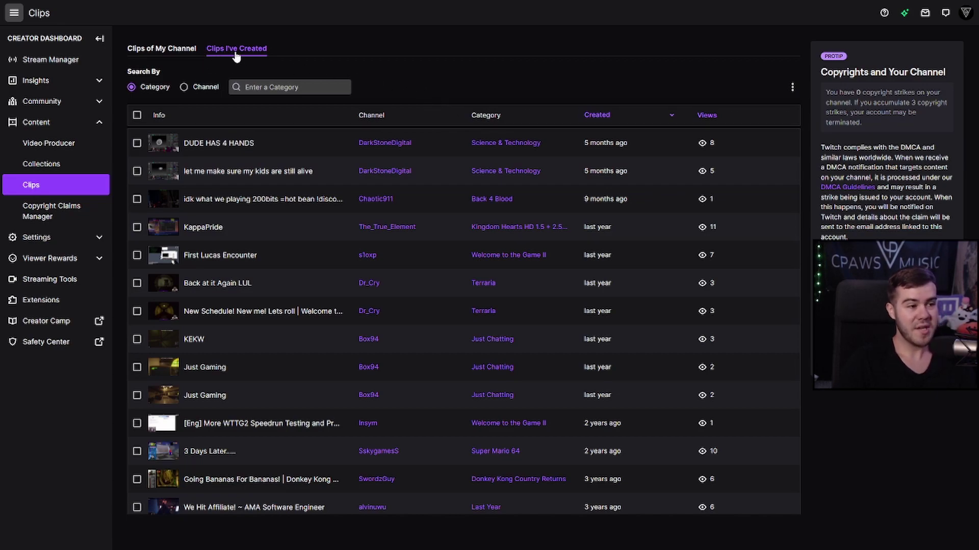
left_click(156, 49)
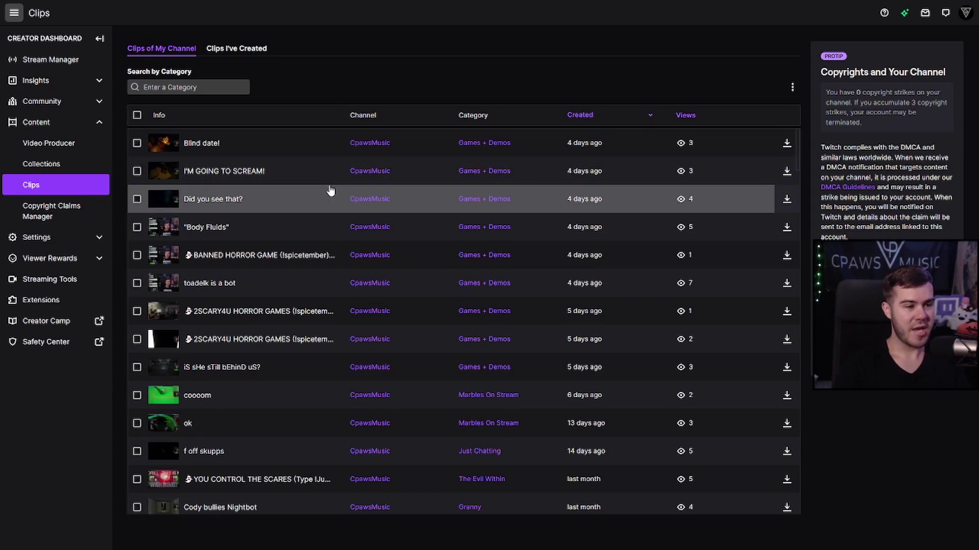
scroll(330, 259, "down", 4)
scroll(330, 263, "down", 7)
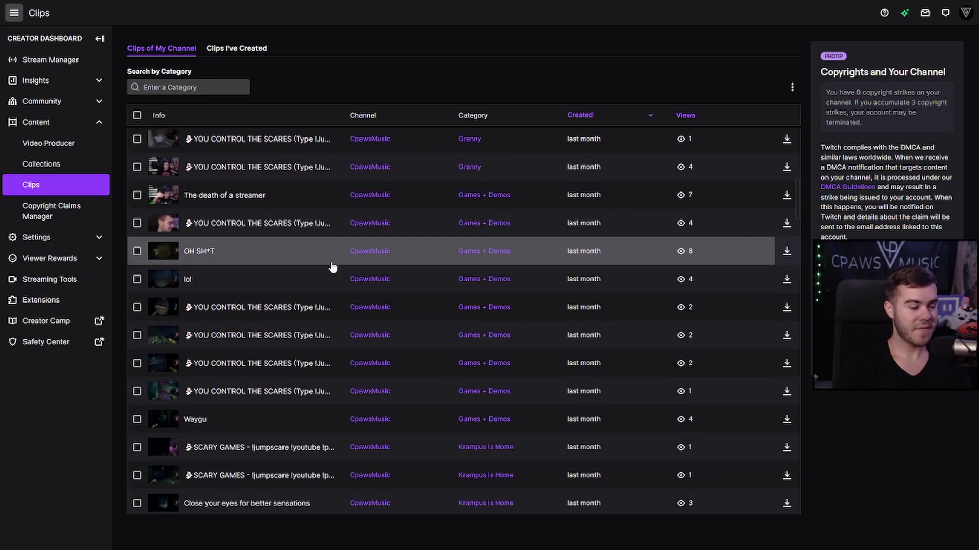
scroll(339, 266, "up", 8)
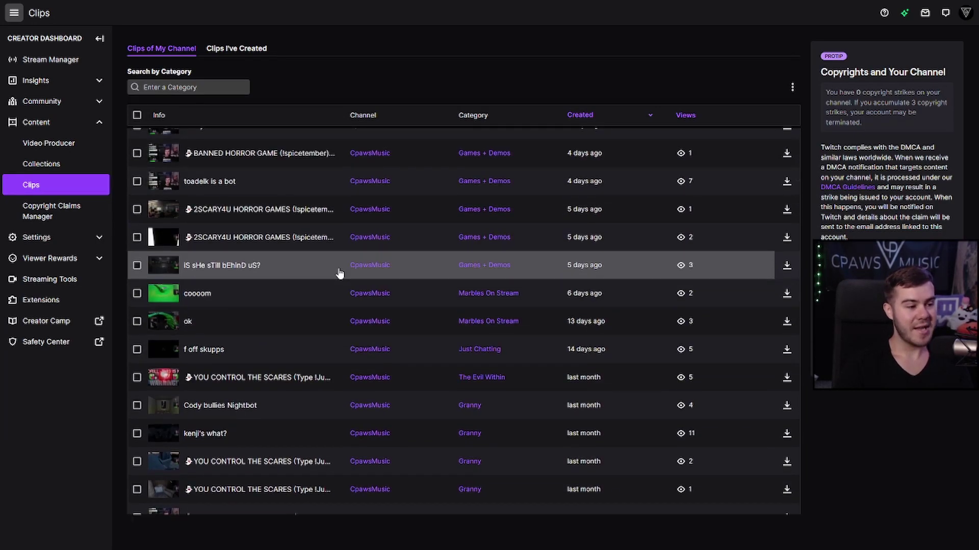
scroll(339, 273, "down", 1)
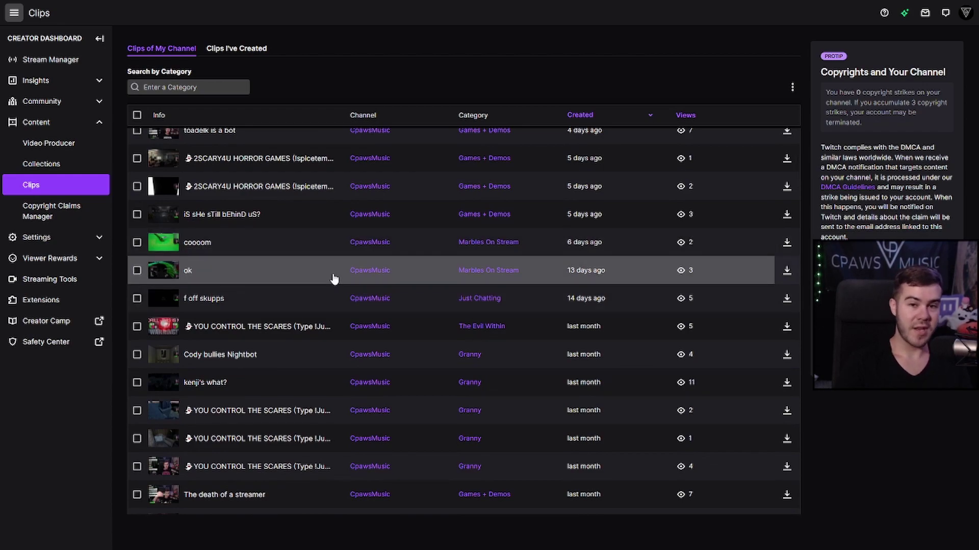
scroll(313, 293, "up", 3)
scroll(313, 294, "down", 4)
scroll(315, 294, "down", 2)
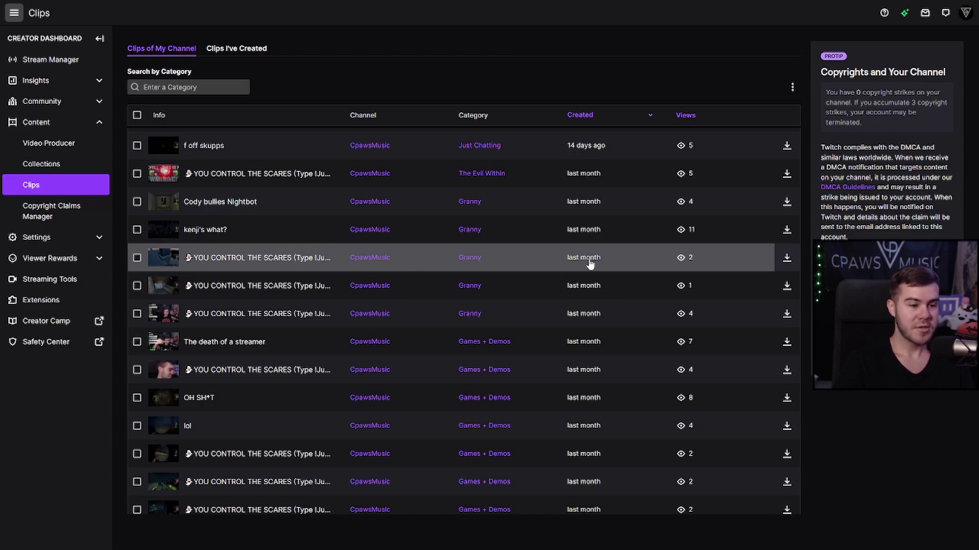
left_click(334, 255)
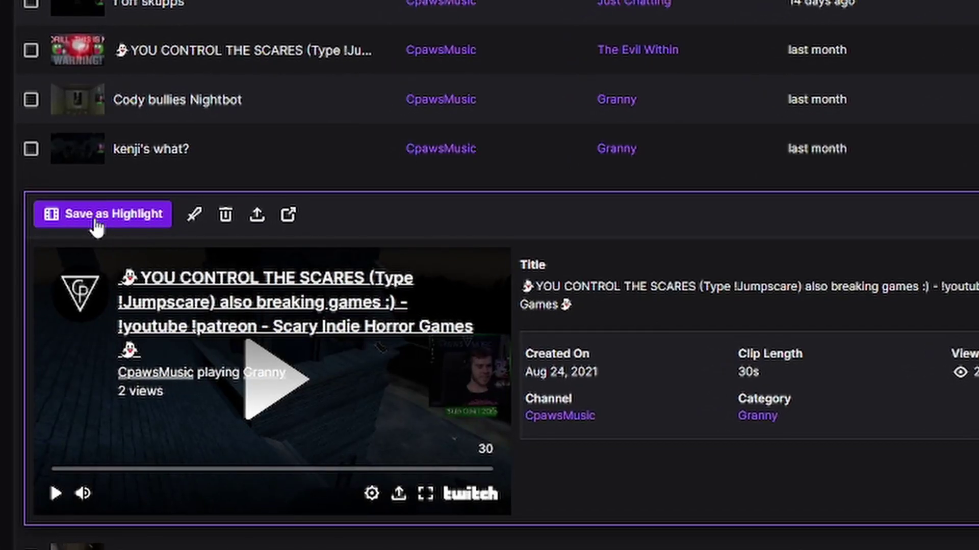
left_click(107, 215)
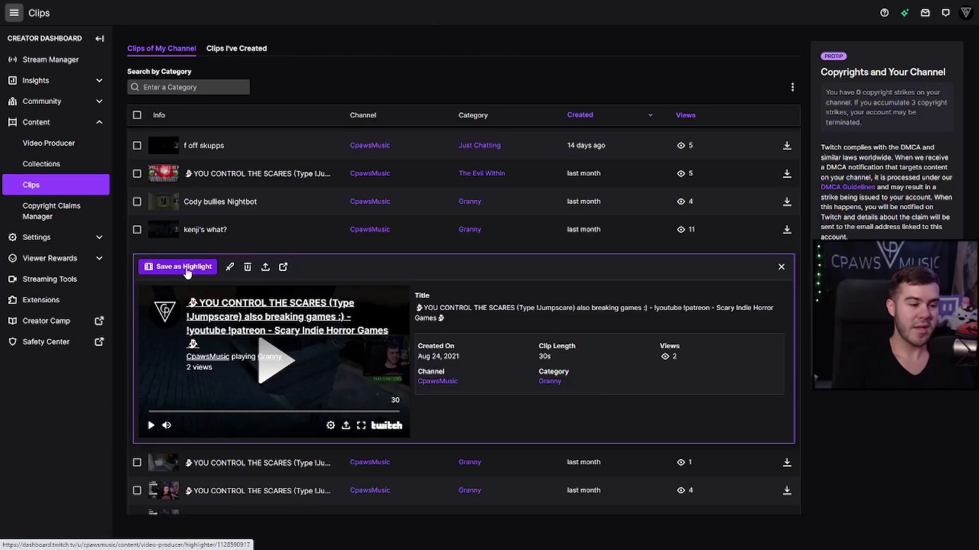
left_click(779, 267)
scroll(331, 316, "down", 10)
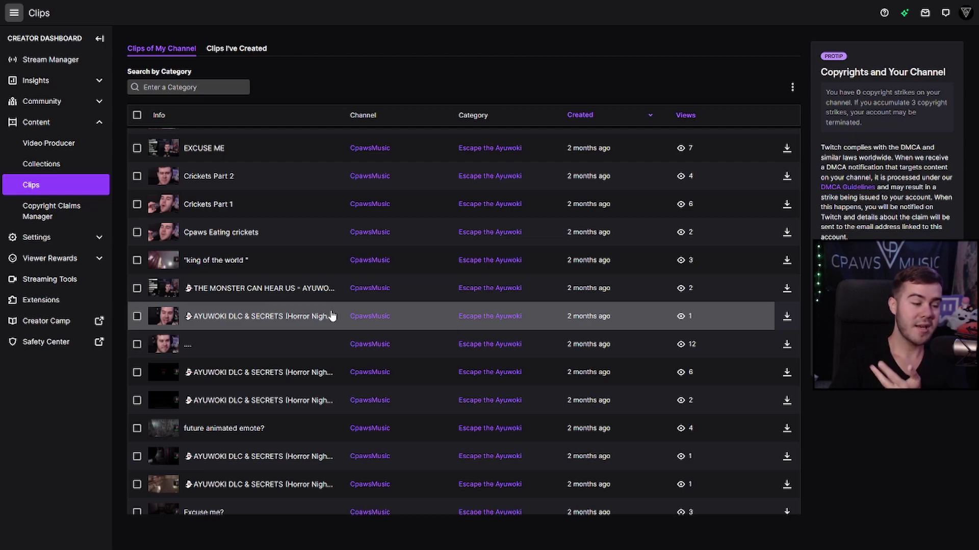
scroll(332, 316, "down", 10)
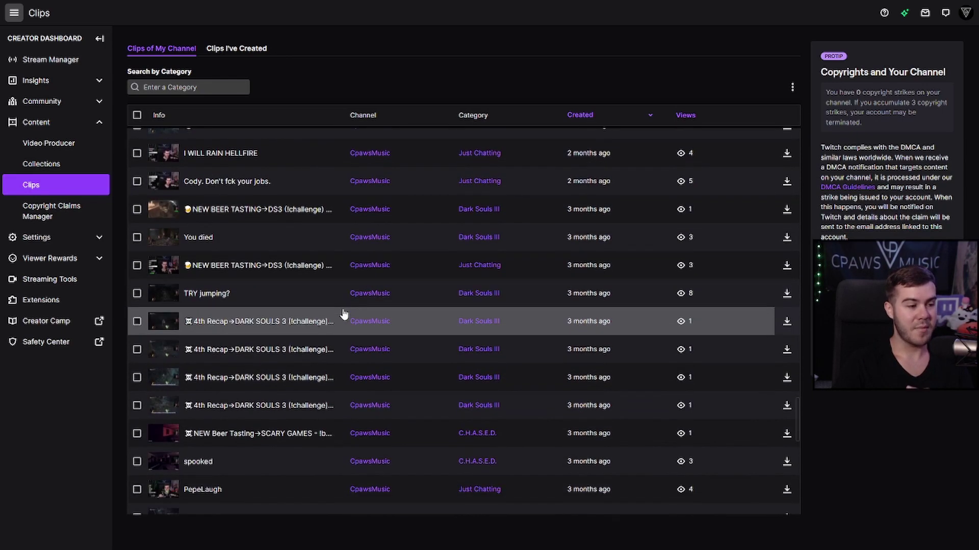
scroll(342, 313, "down", 2)
scroll(343, 314, "up", 3)
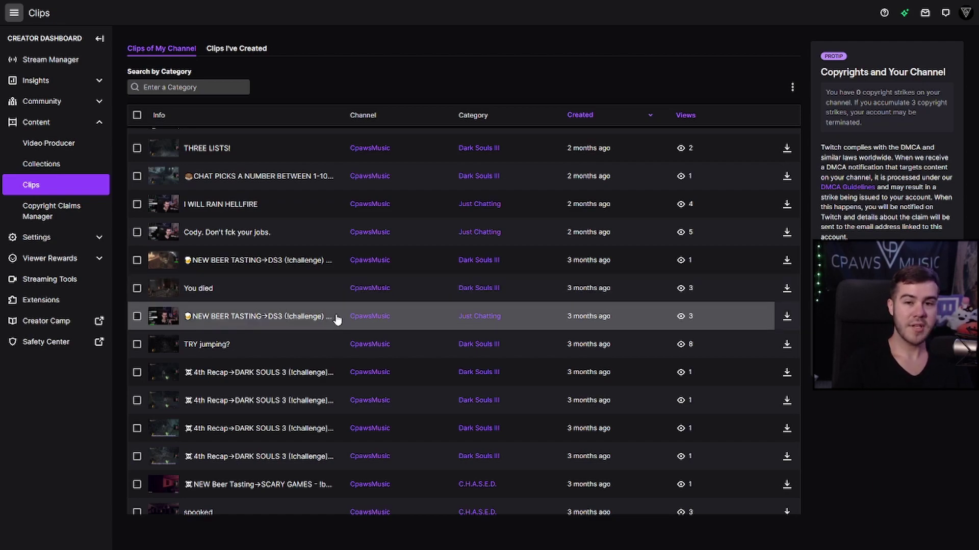
Expand the 17-second 'You died' Dark Souls III clip and play it full screen
left_click(332, 288)
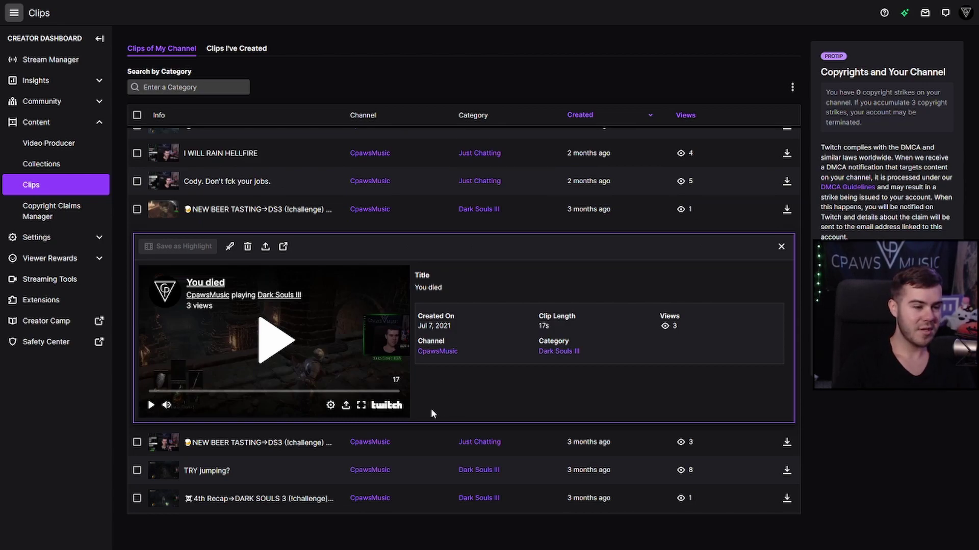
left_click(361, 405)
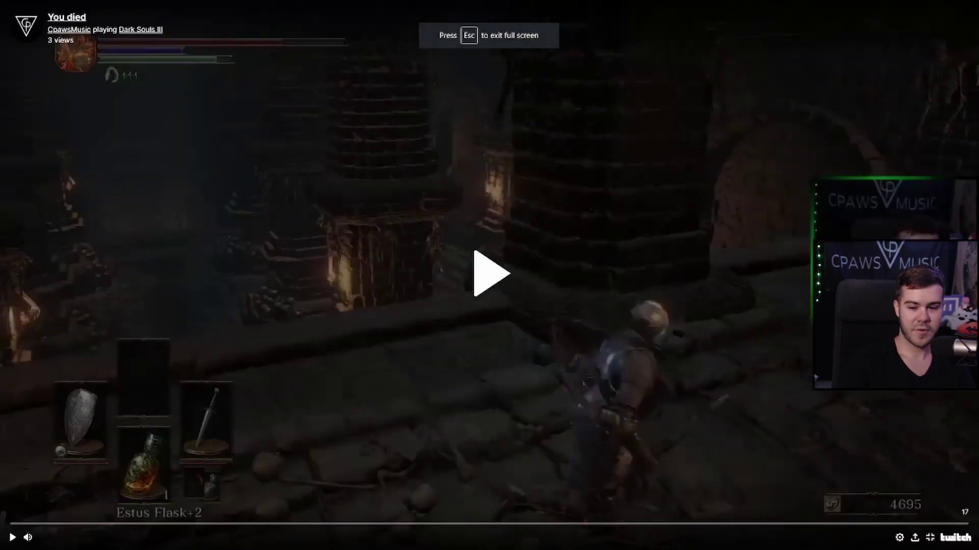
left_click(362, 412)
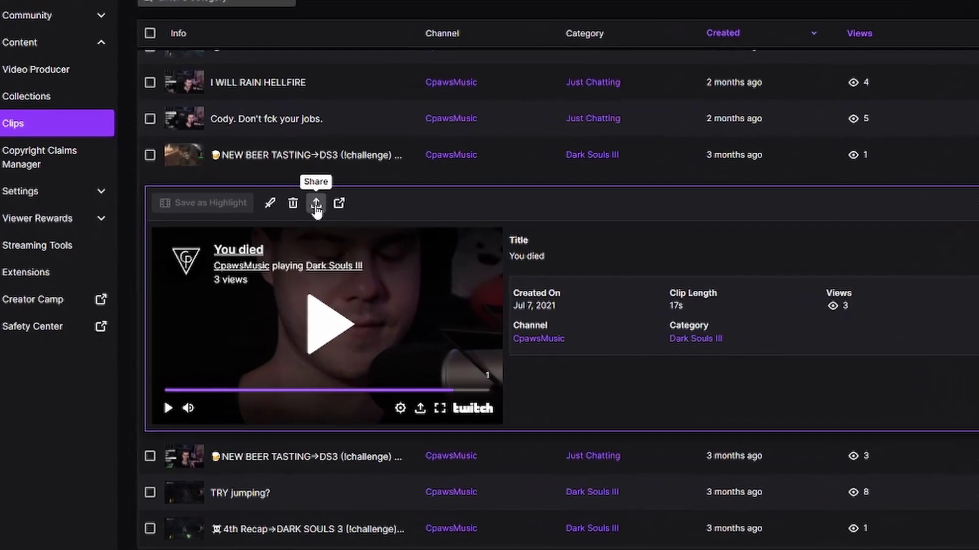
Download the 'You died' clip as an MP4 through its share options
left_click(265, 247)
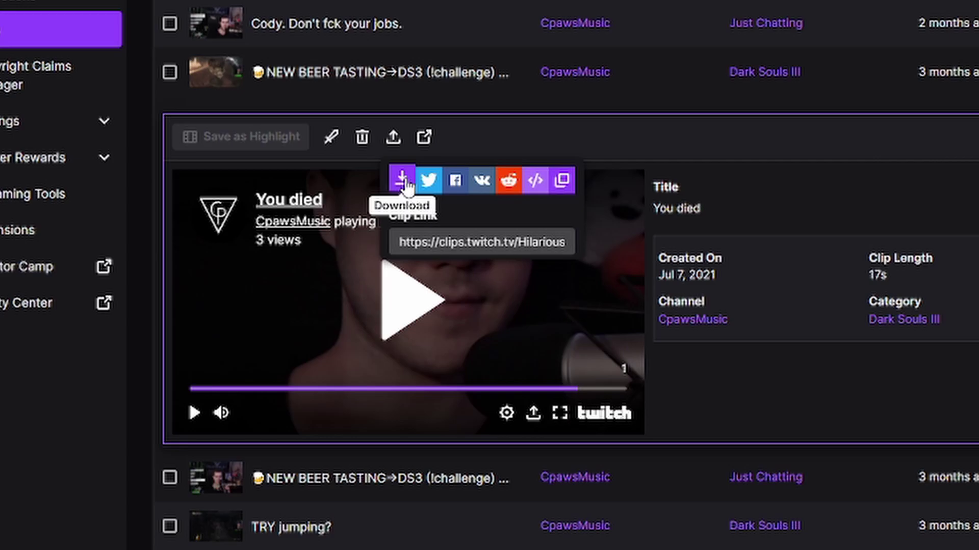
left_click(402, 179)
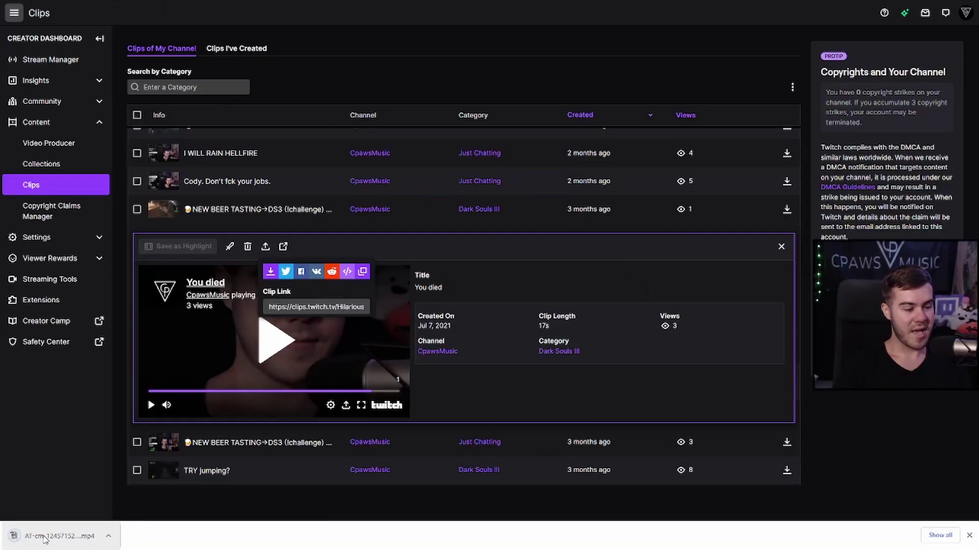